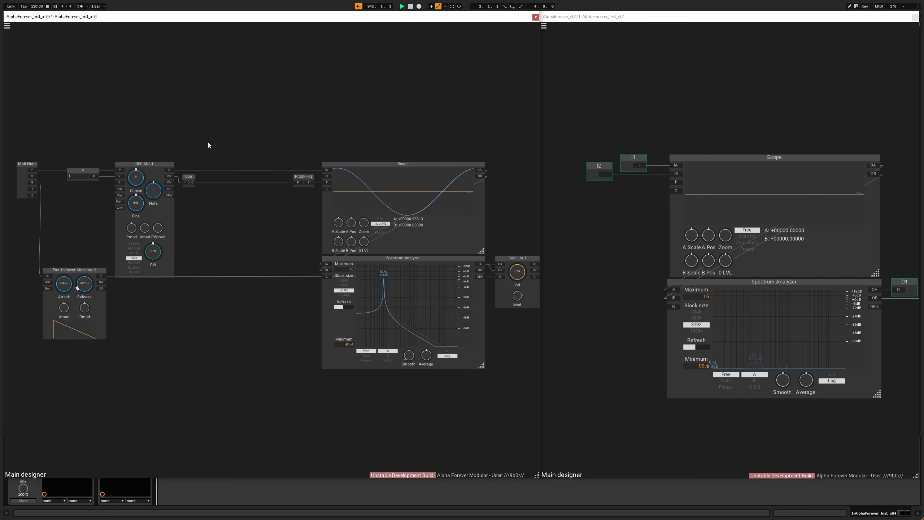
- Insert a Custom Function module into the connection between the OSC Multi output and the Scope's IA input
{"action": "scroll", "coordinate": [238, 148], "scroll_direction": "up", "scroll_amount": 3}
{"action": "right_click", "coordinate": [384, 190]}
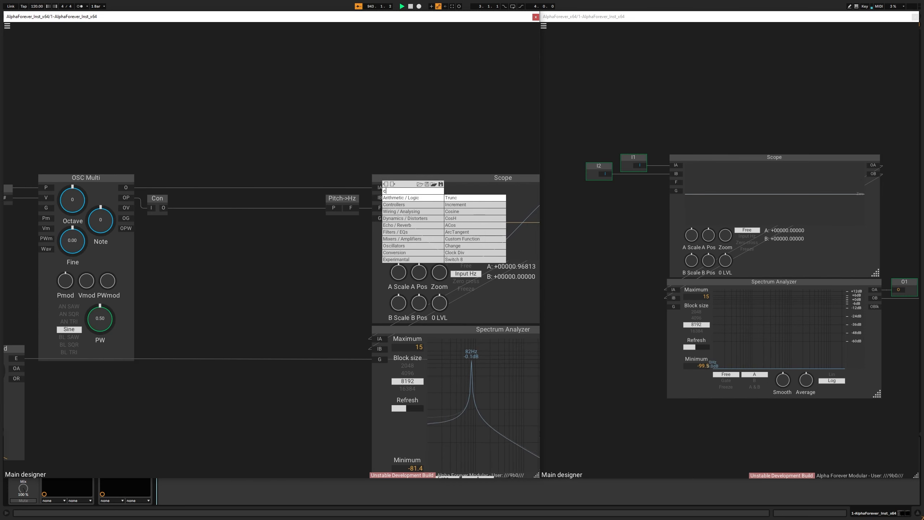
{"action": "type", "text": "cust"}
{"action": "left_click", "coordinate": [452, 200]}
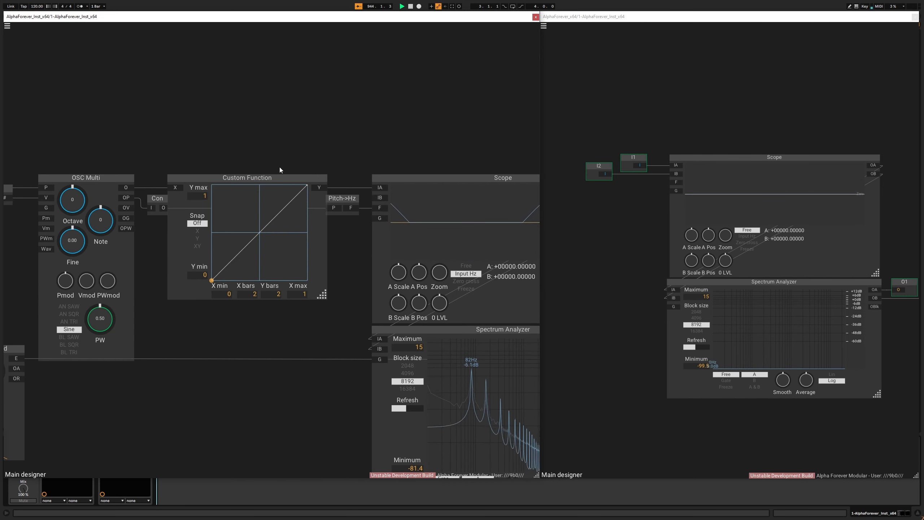
{"action": "left_click_drag", "start_coordinate": [223, 176], "coordinate": [234, 181]}
- Move the Custom Function and the modules feeding it left, clear of the Pitch->Hz module
{"action": "scroll", "coordinate": [244, 129], "scroll_direction": "down", "scroll_amount": 3}
{"action": "left_click_drag", "start_coordinate": [38, 140], "coordinate": [396, 397]}
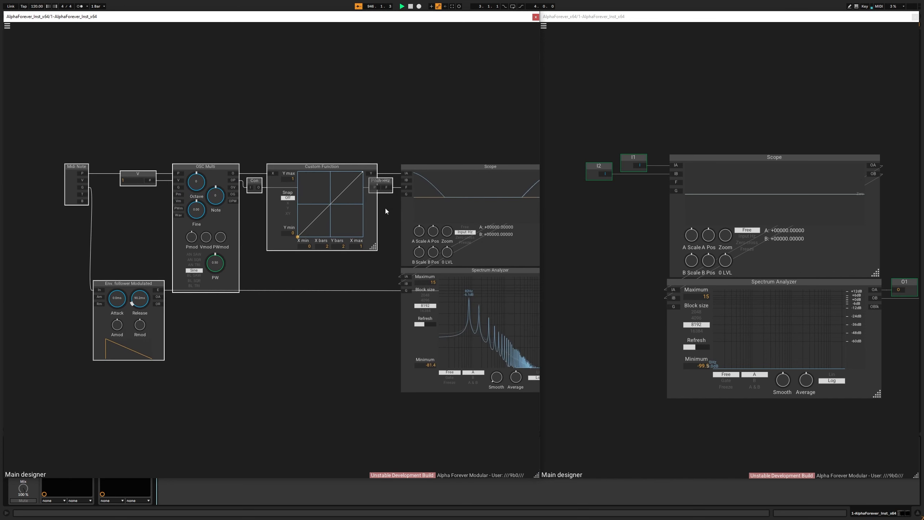
{"action": "left_click_drag", "start_coordinate": [361, 170], "coordinate": [313, 174]}
{"action": "left_click", "coordinate": [331, 130]}
{"action": "scroll", "coordinate": [321, 130], "scroll_direction": "up", "scroll_amount": 2}
{"action": "left_click_drag", "start_coordinate": [348, 147], "coordinate": [293, 142]}
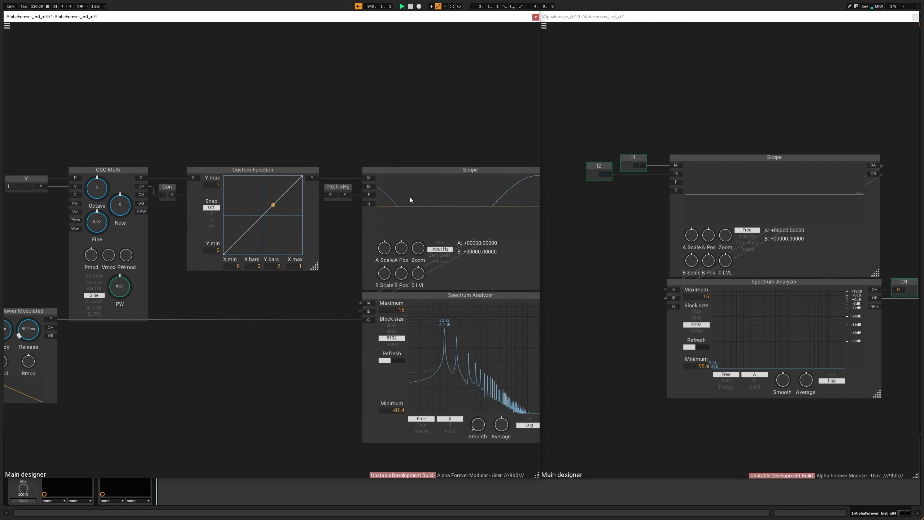
- Set the Custom Function's Y min and X min to -1
{"action": "left_click", "coordinate": [213, 251]}
{"action": "type", "text": "-1"}
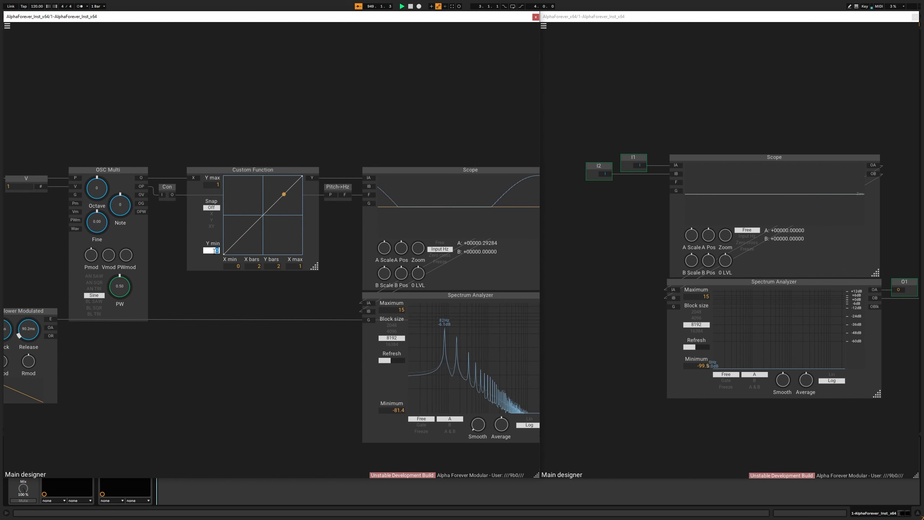
{"action": "key", "text": "Return"}
{"action": "left_click", "coordinate": [233, 266]}
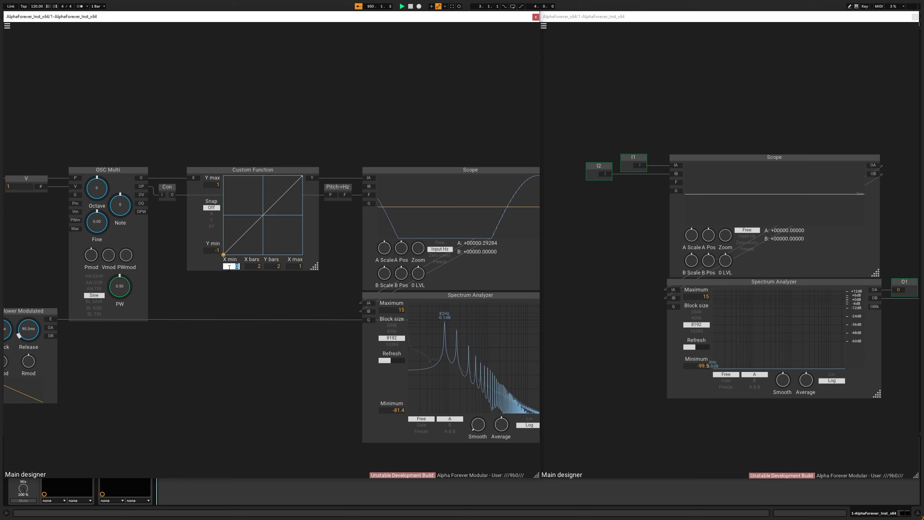
{"action": "type", "text": "-1"}
{"action": "key", "text": "Return"}
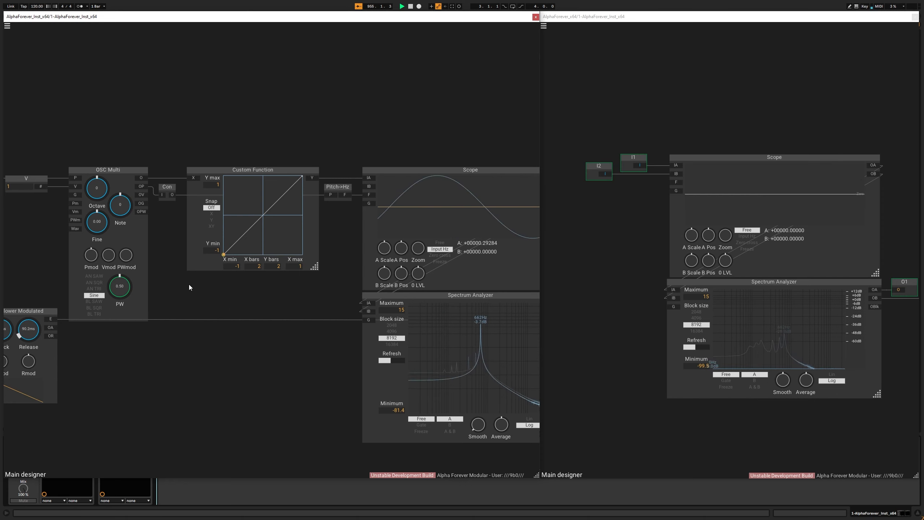
- Reshape the Custom Function curve with four added points in an uneven zigzag, raising the last one close to Y max
{"action": "mouse_move", "coordinate": [264, 215]}
{"action": "left_click_drag", "start_coordinate": [264, 215], "coordinate": [237, 193]}
{"action": "left_click", "coordinate": [253, 225]}
{"action": "left_click", "coordinate": [278, 184]}
{"action": "left_click", "coordinate": [286, 228]}
{"action": "left_click_drag", "start_coordinate": [317, 122], "coordinate": [253, 125]}
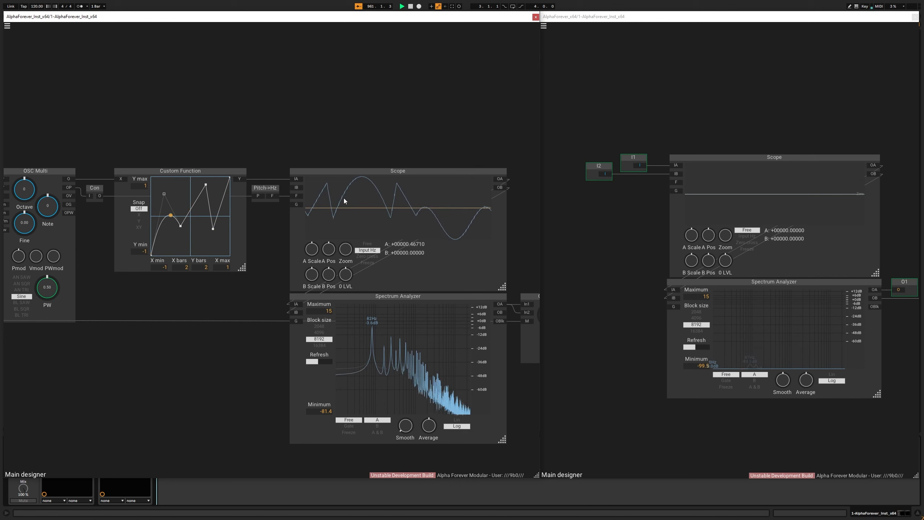
{"action": "mouse_move", "coordinate": [214, 229]}
{"action": "left_click_drag", "start_coordinate": [215, 229], "coordinate": [218, 182]}
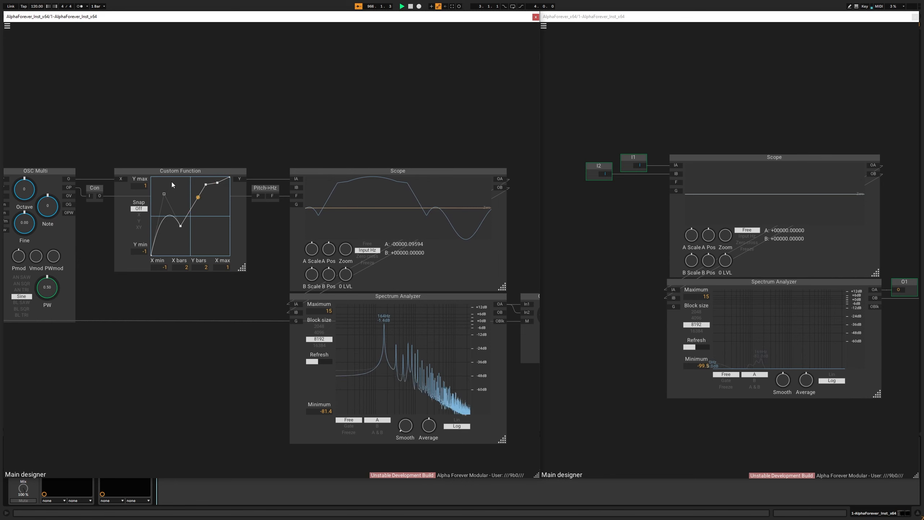
- Compare the shaped signal's spectrum on the Spectrum Analyzer's Lin and Log frequency scales
{"action": "left_click_drag", "start_coordinate": [174, 112], "coordinate": [269, 115]}
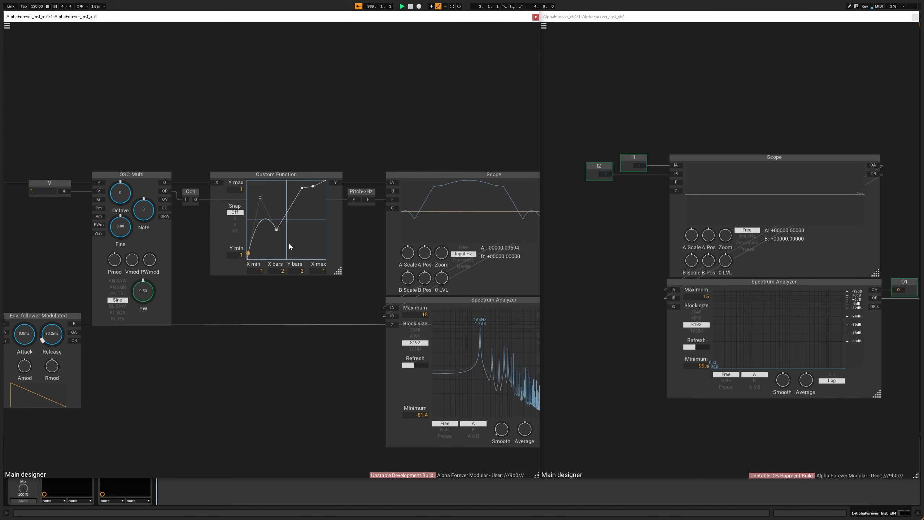
{"action": "left_click_drag", "start_coordinate": [308, 321], "coordinate": [231, 321]}
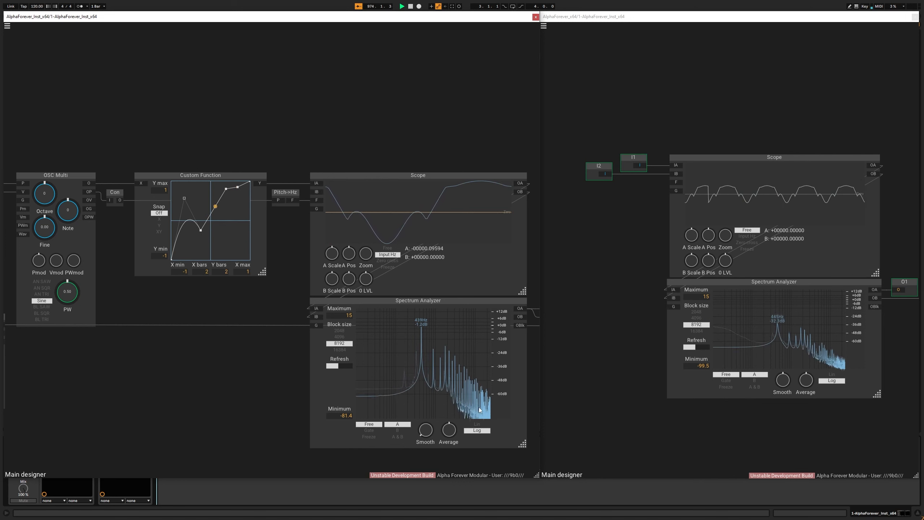
{"action": "left_click", "coordinate": [469, 425]}
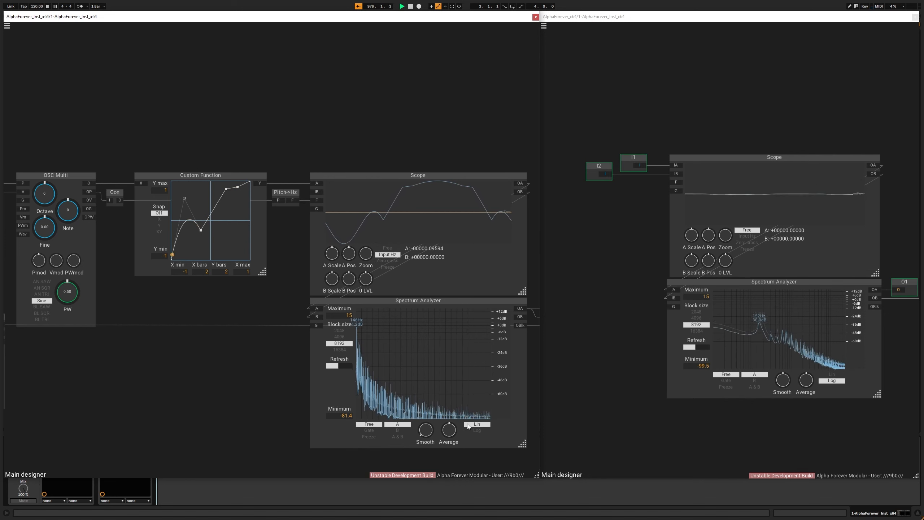
{"action": "left_click", "coordinate": [477, 431]}
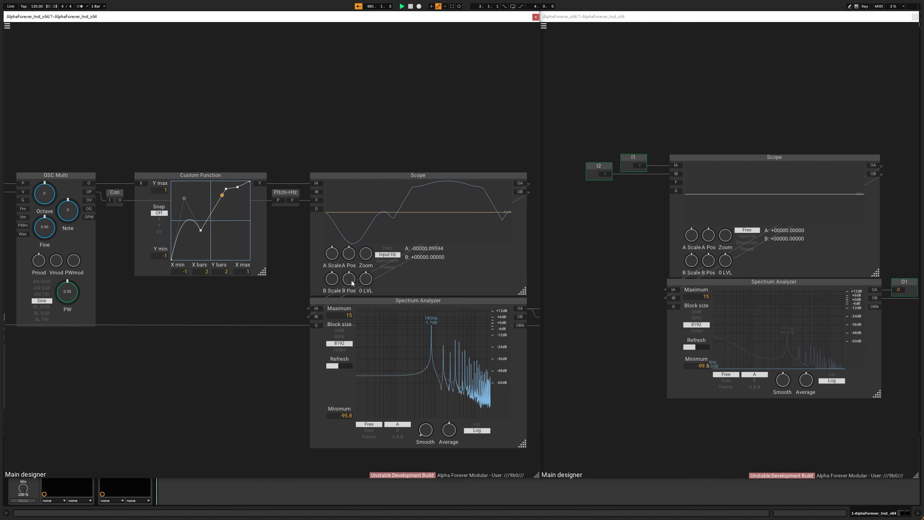
- Return the Custom Function's Y min and X min to 0
{"action": "left_click_drag", "start_coordinate": [160, 256], "coordinate": [160, 241]}
{"action": "left_click_drag", "start_coordinate": [182, 272], "coordinate": [182, 257]}
{"action": "left_click_drag", "start_coordinate": [177, 296], "coordinate": [190, 298]}
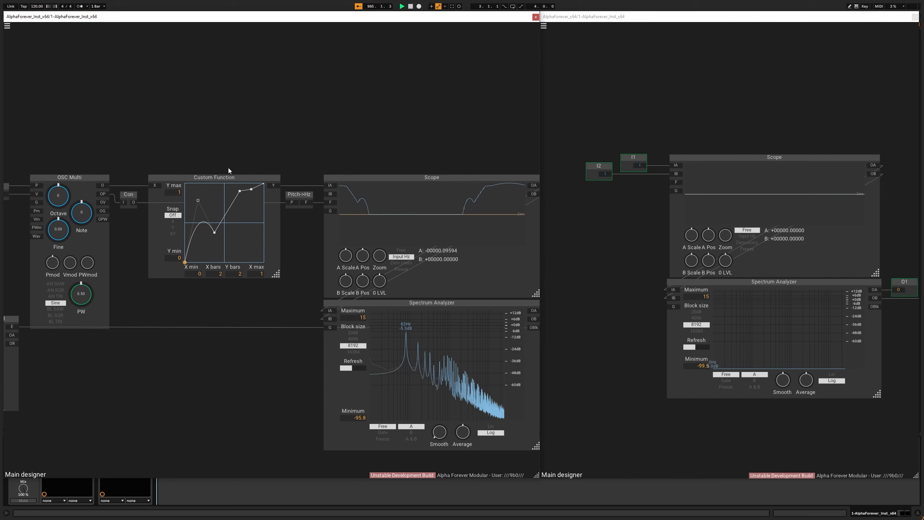
- Remove the added points from the Custom Function so its curve is a straight diagonal
{"action": "double_click", "coordinate": [197, 200]}
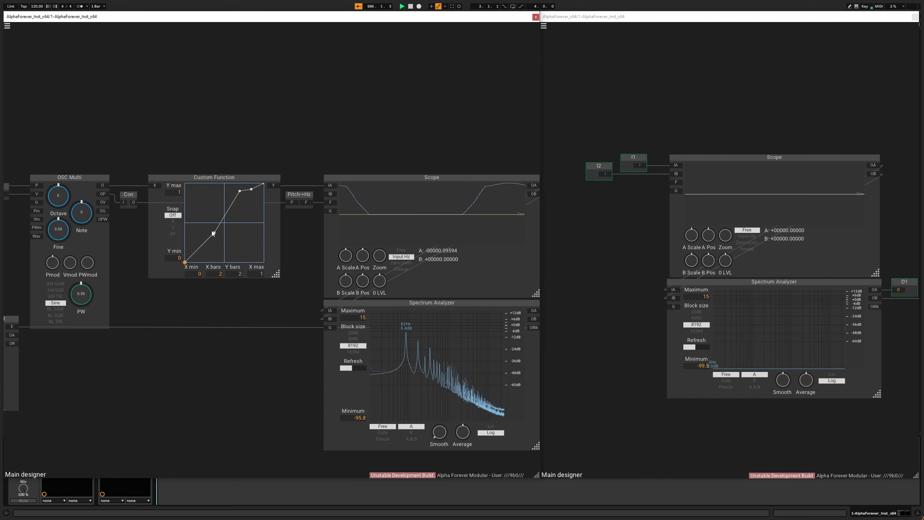
{"action": "double_click", "coordinate": [239, 191]}
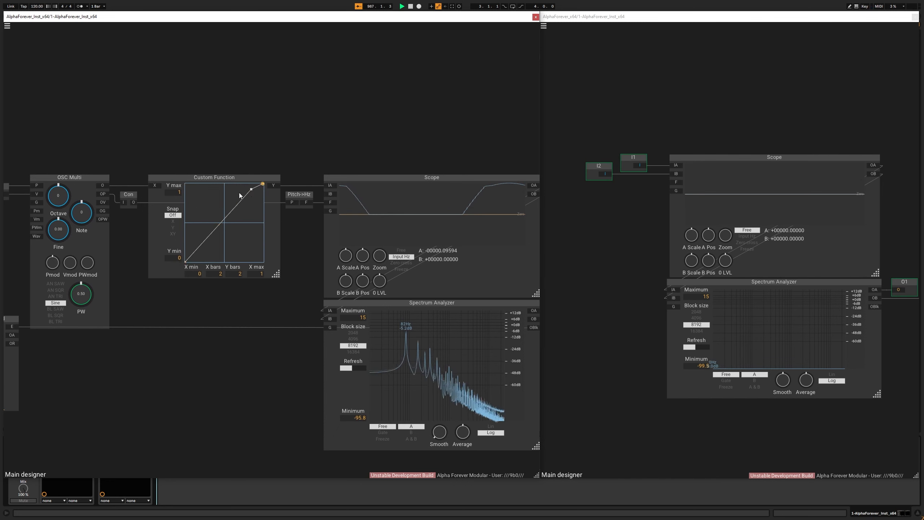
{"action": "double_click", "coordinate": [251, 190]}
- Move Midi Note, V, OSC Multi, Con and the envelope follower left to make room before the Custom Function
{"action": "left_click_drag", "start_coordinate": [141, 132], "coordinate": [269, 139]}
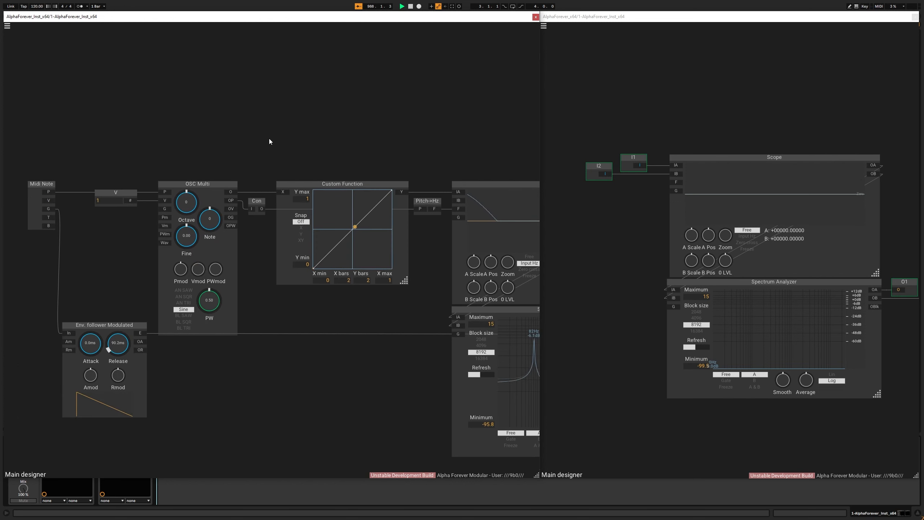
{"action": "scroll", "coordinate": [269, 139], "scroll_direction": "down", "scroll_amount": 1}
{"action": "left_click_drag", "start_coordinate": [25, 165], "coordinate": [258, 402]}
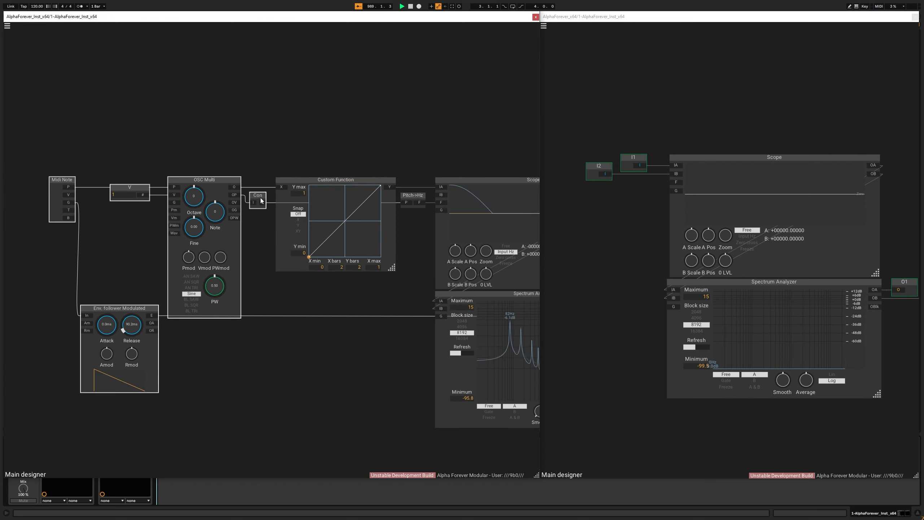
{"action": "left_click_drag", "start_coordinate": [261, 199], "coordinate": [201, 199]}
{"action": "left_click", "coordinate": [250, 187]}
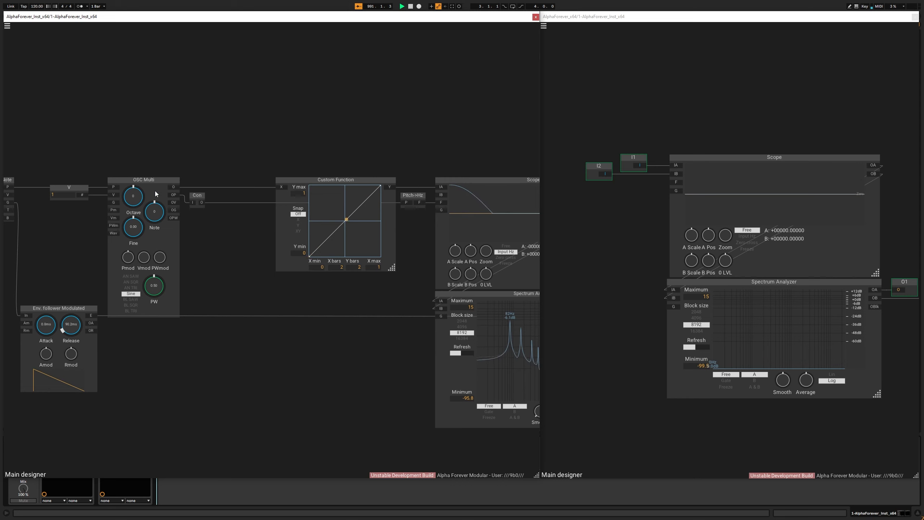
- Insert an Abs module between the OSC Multi output and the Custom Function input
{"action": "left_click_drag", "start_coordinate": [454, 109], "coordinate": [360, 122]}
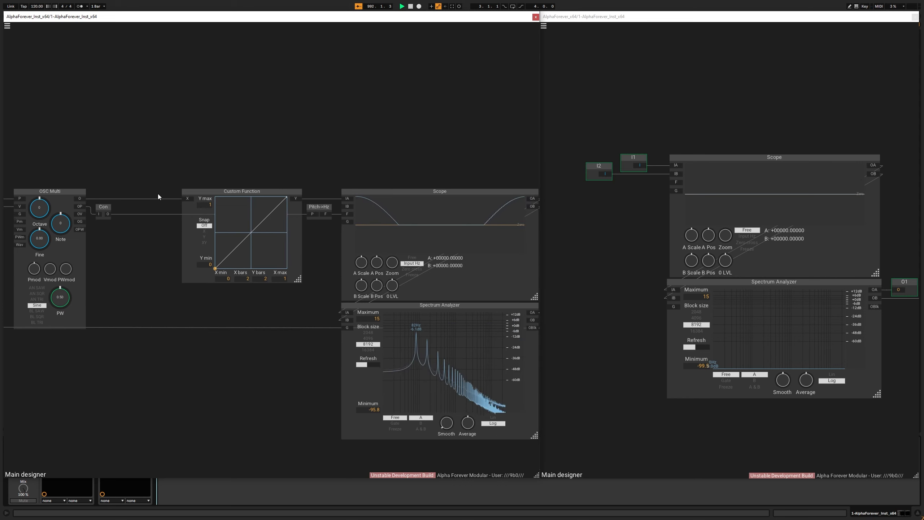
{"action": "right_click", "coordinate": [188, 199]}
{"action": "type", "text": "abs"}
{"action": "key", "text": "Return"}
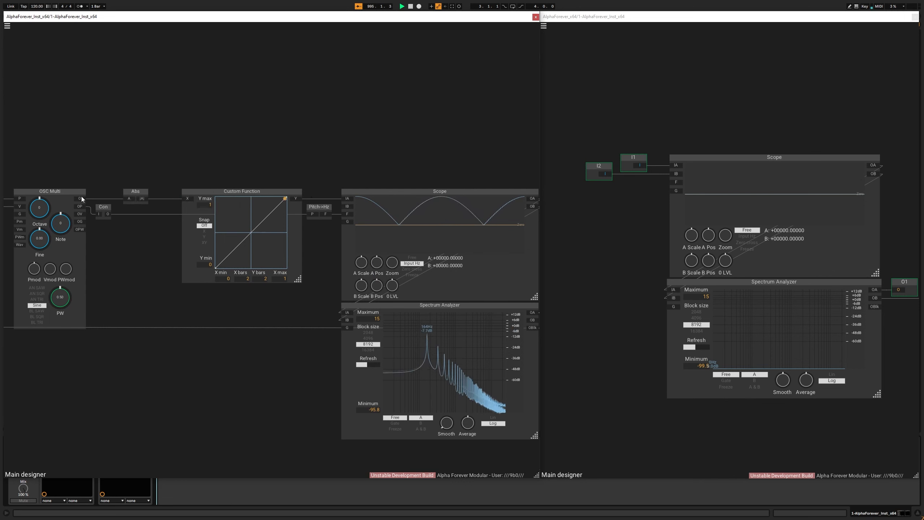
- Remove the Abs module and put a Designer module named Pre between OSC Multi and the Custom Function
{"action": "left_click", "coordinate": [135, 191]}
{"action": "key", "text": "Delete"}
{"action": "left_click_drag", "start_coordinate": [128, 161], "coordinate": [215, 161]}
{"action": "right_click", "coordinate": [216, 184]}
{"action": "type", "text": "des"}
{"action": "key", "text": "Return"}
{"action": "scroll", "coordinate": [238, 187], "scroll_direction": "up", "scroll_amount": 3}
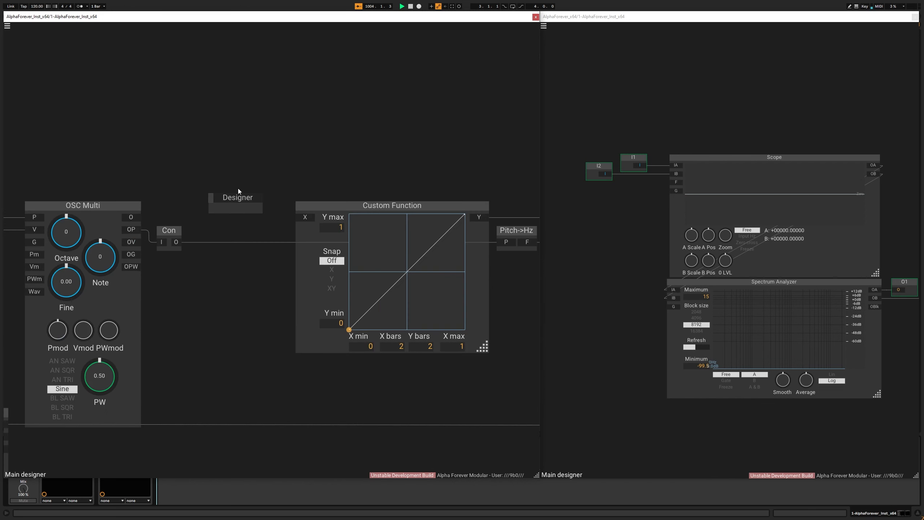
{"action": "double_click", "coordinate": [240, 199]}
{"action": "type", "text": "Pre"}
{"action": "left_click_drag", "start_coordinate": [236, 201], "coordinate": [230, 215]}
{"action": "key", "text": "Return"}
- Inside Pre, add a nested Designer module named Sign
{"action": "double_click", "coordinate": [227, 225]}
{"action": "right_click", "coordinate": [215, 221]}
{"action": "type", "text": "des"}
{"action": "key", "text": "Return"}
{"action": "double_click", "coordinate": [227, 214]}
{"action": "type", "text": "Sign"}
{"action": "key", "text": "Return"}
- Inside Sign, name the input x and feed it into the A input of a new If < module
{"action": "type", "text": "X"}
{"action": "key", "text": "Return"}
{"action": "scroll", "coordinate": [169, 214], "scroll_direction": "up", "scroll_amount": 5}
{"action": "right_click", "coordinate": [105, 255]}
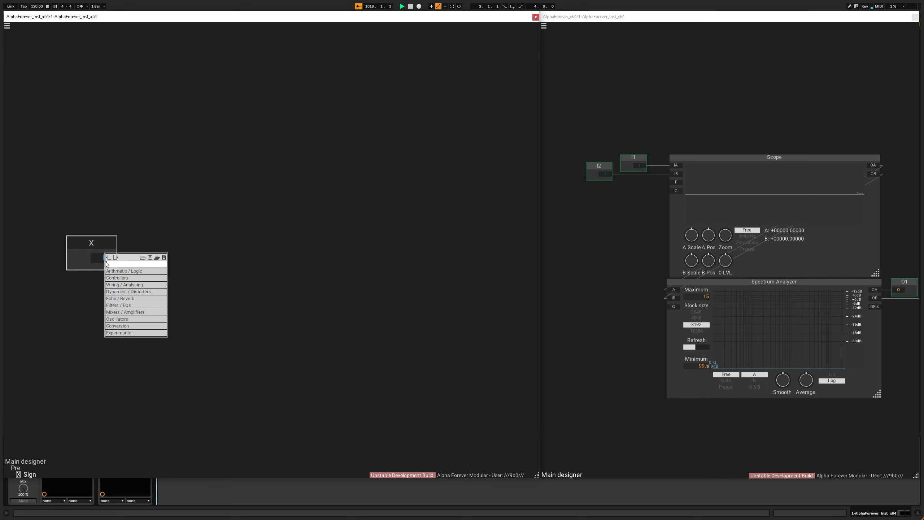
{"action": "mouse_move", "coordinate": [122, 271]}
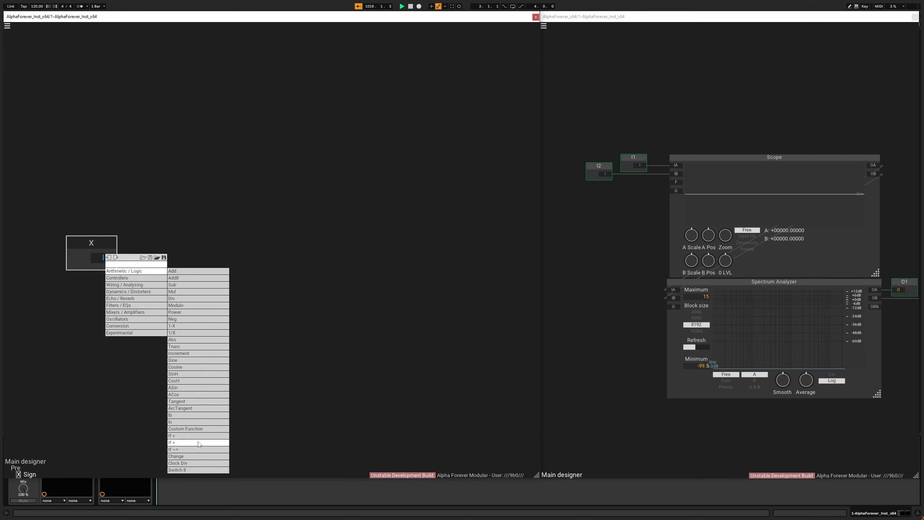
{"action": "left_click", "coordinate": [196, 436]}
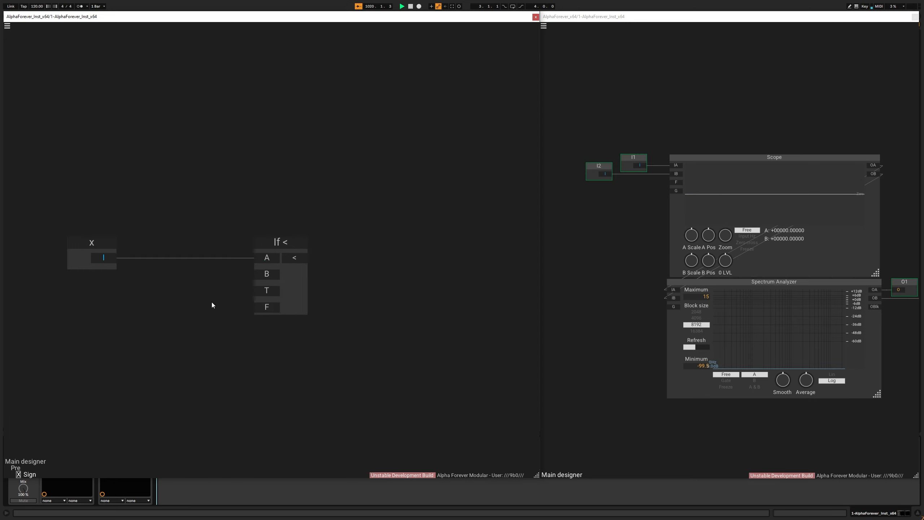
- Add constants to the If < module, with -1 for T and 1 for F
{"action": "double_click", "coordinate": [255, 291]}
{"action": "left_click", "coordinate": [169, 295]}
{"action": "type", "text": "-1"}
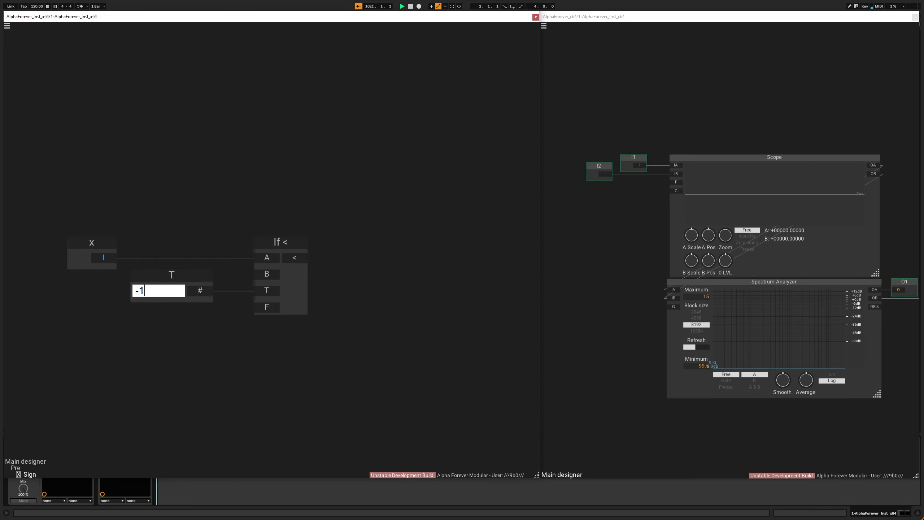
{"action": "key", "text": "Return"}
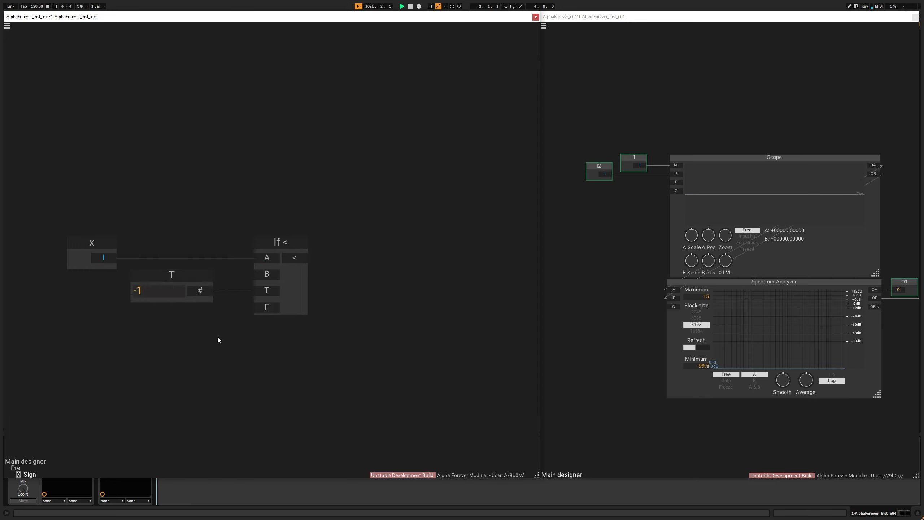
{"action": "double_click", "coordinate": [269, 309]}
{"action": "left_click_drag", "start_coordinate": [268, 309], "coordinate": [94, 290]}
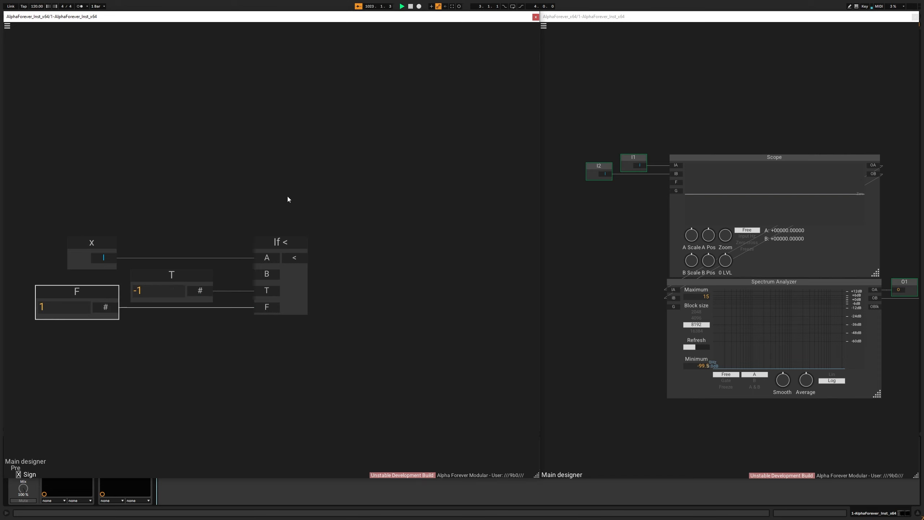
- Add an output to the If < result and name it Sgn
{"action": "double_click", "coordinate": [294, 258]}
{"action": "left_click_drag", "start_coordinate": [294, 258], "coordinate": [385, 241]}
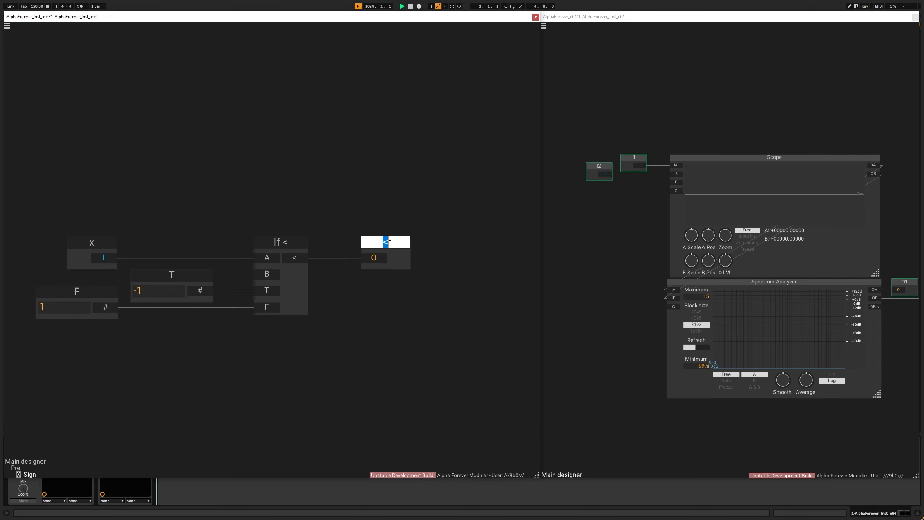
{"action": "type", "text": "Sgn"}
{"action": "key", "text": "Return"}
- Back in Pre, connect In to Sign's x input and add an output for Sign's Sgn
{"action": "double_click", "coordinate": [339, 191]}
{"action": "left_click_drag", "start_coordinate": [144, 235], "coordinate": [180, 248]}
{"action": "double_click", "coordinate": [219, 248]}
- Align the Out and Sgn outputs with each other and Abs with Sign, and return to the main designer
{"action": "left_click_drag", "start_coordinate": [258, 170], "coordinate": [355, 279]}
{"action": "key", "text": "l"}
{"action": "left_click", "coordinate": [251, 156]}
{"action": "left_click_drag", "start_coordinate": [146, 174], "coordinate": [264, 313]}
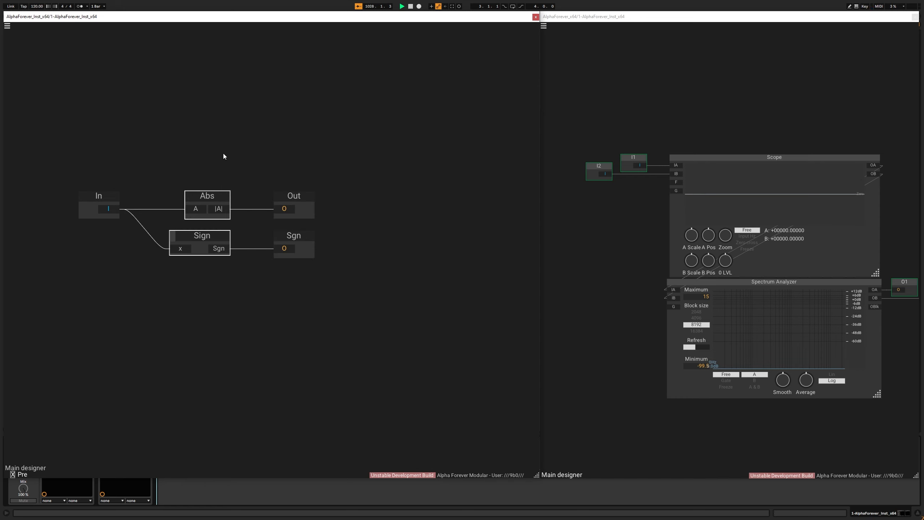
{"action": "left_click", "coordinate": [223, 154]}
{"action": "left_click_drag", "start_coordinate": [98, 197], "coordinate": [302, 218]}
{"action": "double_click", "coordinate": [161, 159]}
- Move the Custom Function closer to Pre and connect Pre's Sgn output to the Scope's IB input
{"action": "left_click_drag", "start_coordinate": [312, 162], "coordinate": [252, 164]}
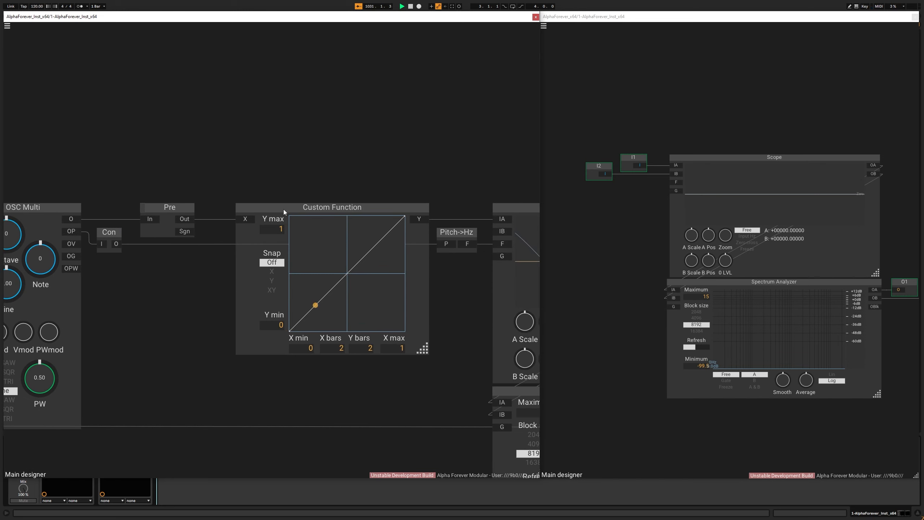
{"action": "left_click_drag", "start_coordinate": [283, 211], "coordinate": [265, 210]}
{"action": "left_click_drag", "start_coordinate": [378, 187], "coordinate": [235, 179]}
{"action": "scroll", "coordinate": [236, 179], "scroll_direction": "down", "scroll_amount": 1}
{"action": "left_click_drag", "start_coordinate": [110, 187], "coordinate": [210, 188]}
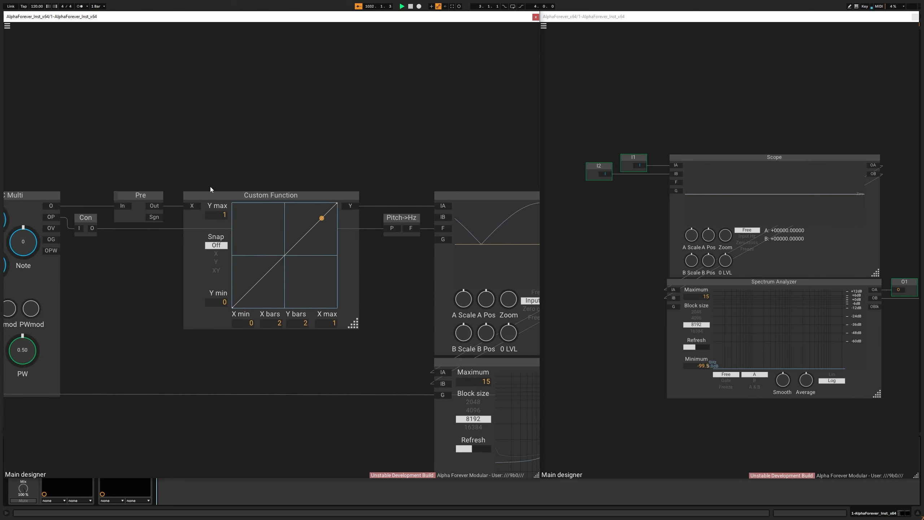
{"action": "left_click_drag", "start_coordinate": [153, 218], "coordinate": [443, 217]}
{"action": "left_click_drag", "start_coordinate": [491, 143], "coordinate": [254, 125]}
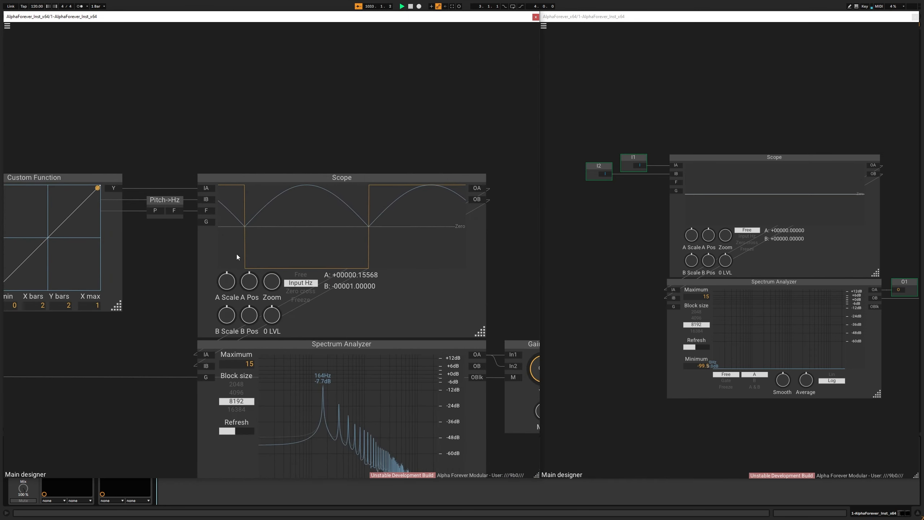
- Select all modules up to and including the Custom Function and shift them away from the Scope to make room
{"action": "left_click_drag", "start_coordinate": [178, 139], "coordinate": [329, 133]}
{"action": "scroll", "coordinate": [323, 139], "scroll_direction": "down", "scroll_amount": 1}
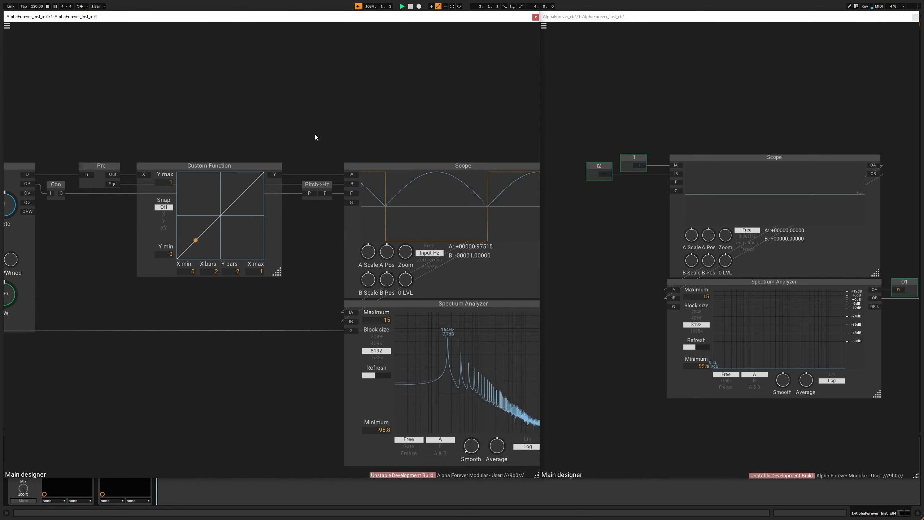
{"action": "scroll", "coordinate": [327, 131], "scroll_direction": "down", "scroll_amount": 3}
{"action": "left_click_drag", "start_coordinate": [41, 136], "coordinate": [391, 359]}
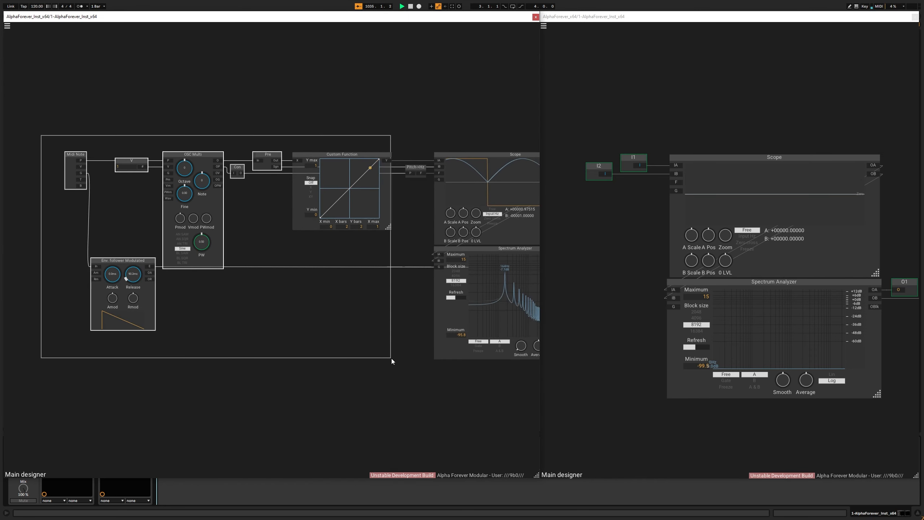
{"action": "left_click_drag", "start_coordinate": [370, 153], "coordinate": [270, 150]}
{"action": "scroll", "coordinate": [376, 166], "scroll_direction": "up", "scroll_amount": 1}
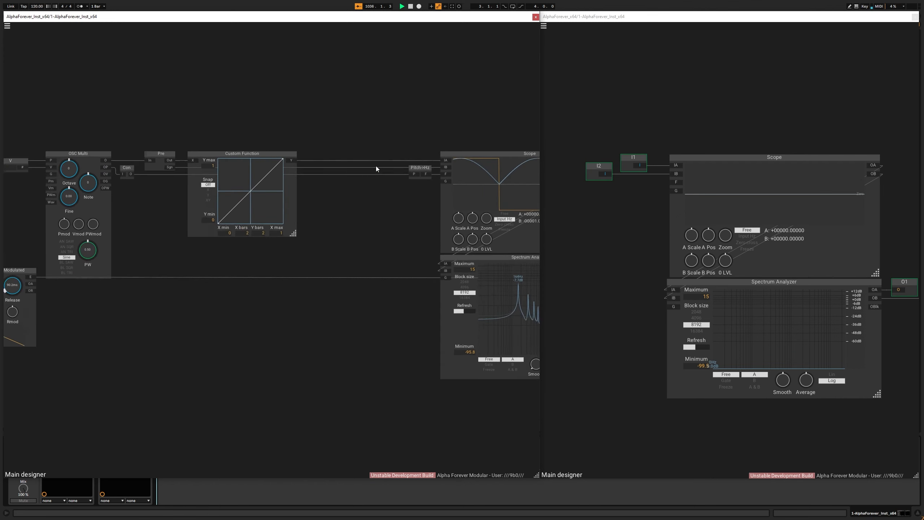
- Add a Designer module between the Custom Function and the Scope and name it Post
{"action": "scroll", "coordinate": [376, 167], "scroll_direction": "up", "scroll_amount": 4}
{"action": "right_click", "coordinate": [307, 133]}
{"action": "left_click", "coordinate": [377, 152]}
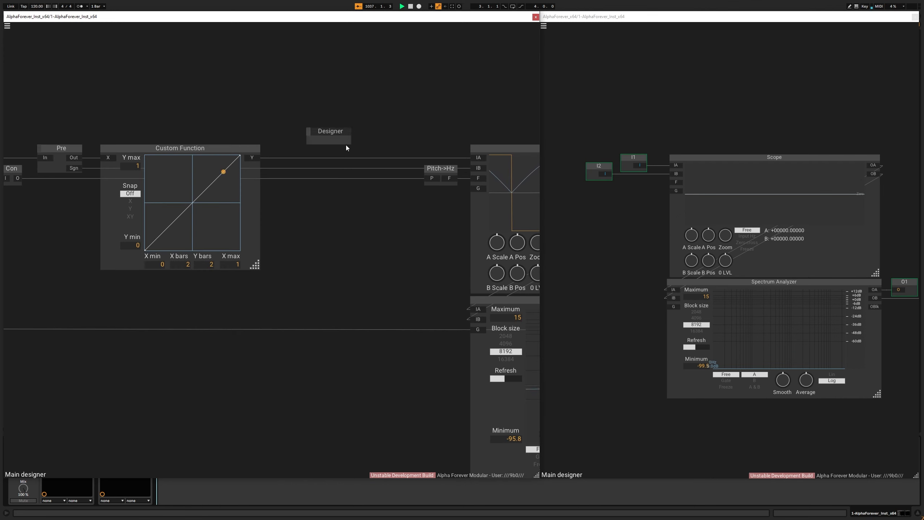
{"action": "double_click", "coordinate": [322, 132]}
{"action": "type", "text": "Post"}
{"action": "left_click", "coordinate": [338, 105]}
{"action": "scroll", "coordinate": [338, 105], "scroll_direction": "up", "scroll_amount": 2}
- Open Post and add an input named In feeding the A input of a new Mul module
{"action": "double_click", "coordinate": [324, 161]}
{"action": "right_click", "coordinate": [216, 208]}
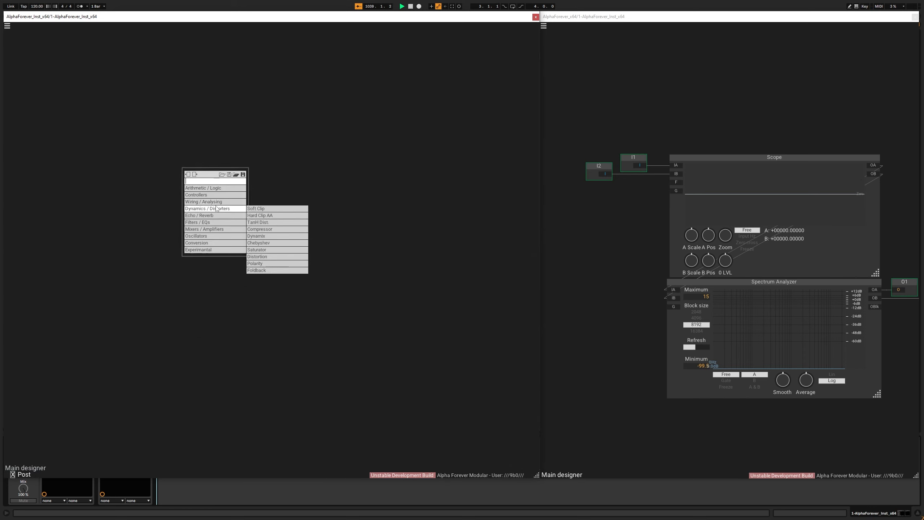
{"action": "left_click", "coordinate": [251, 208]}
{"action": "right_click", "coordinate": [186, 173]}
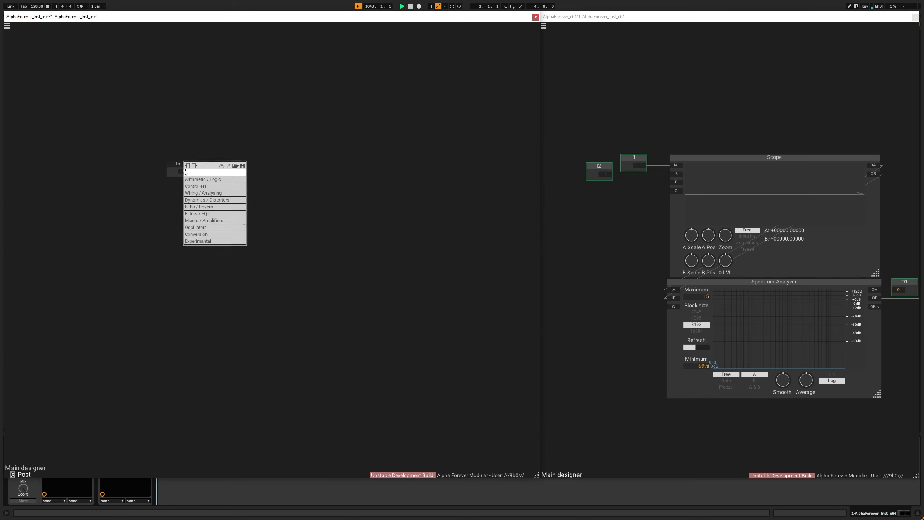
{"action": "type", "text": "mul"}
{"action": "key", "text": "Return"}
- Add a second input to Mul's B and name it Sgn
{"action": "left_click_drag", "start_coordinate": [240, 165], "coordinate": [292, 165]}
{"action": "type", "text": "Sqn"}
{"action": "key", "text": "Return"}
- Add an output to Mul's result, name it Out, and return to the main designer
{"action": "scroll", "coordinate": [237, 128], "scroll_direction": "up", "scroll_amount": 3}
{"action": "left_click_drag", "start_coordinate": [142, 197], "coordinate": [181, 197]}
{"action": "left_click_drag", "start_coordinate": [348, 208], "coordinate": [418, 208]}
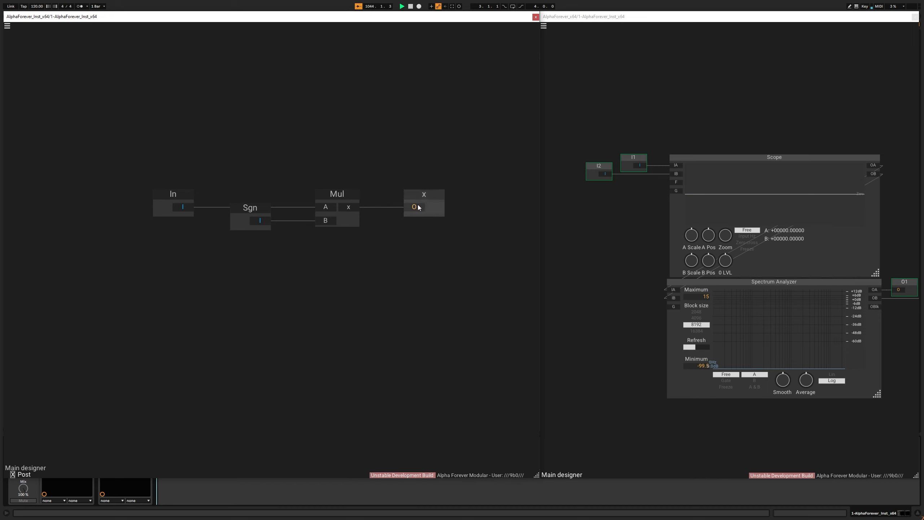
{"action": "type", "text": "Out"}
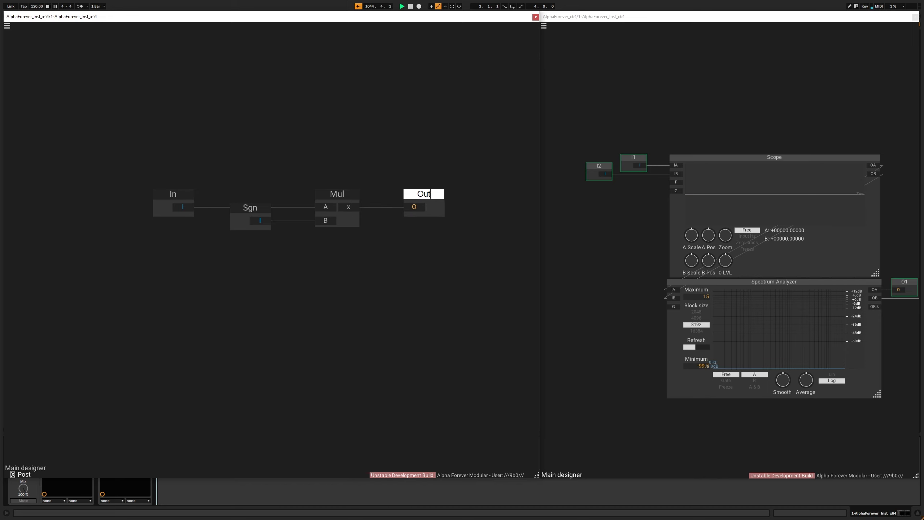
{"action": "double_click", "coordinate": [370, 163]}
- Wire Post between the Custom Function's Y and the Scope, and connect Pre's Sgn output to Post's Sgn input
{"action": "scroll", "coordinate": [369, 162], "scroll_direction": "down", "scroll_amount": 1}
{"action": "left_click_drag", "start_coordinate": [203, 193], "coordinate": [301, 166]}
{"action": "scroll", "coordinate": [267, 231], "scroll_direction": "down", "scroll_amount": 1}
{"action": "left_click_drag", "start_coordinate": [267, 230], "coordinate": [411, 254]}
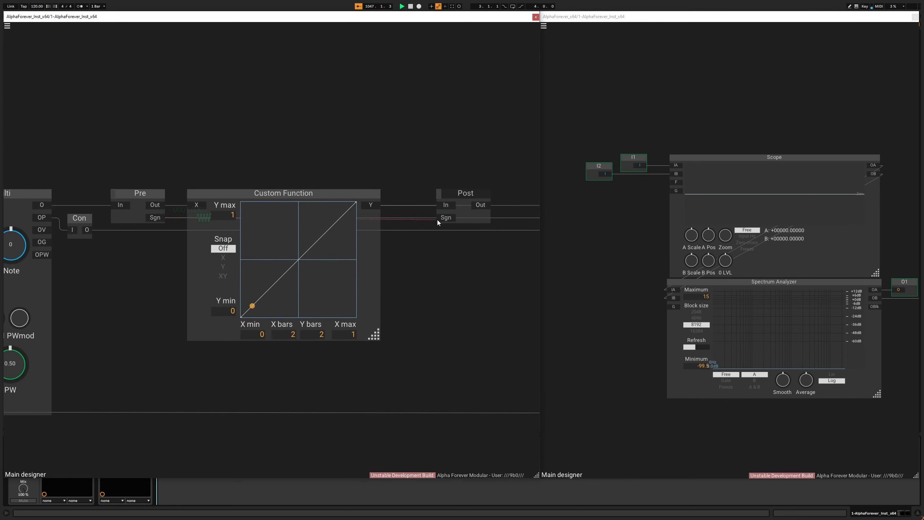
{"action": "left_click_drag", "start_coordinate": [442, 217], "coordinate": [384, 207]}
{"action": "scroll", "coordinate": [274, 159], "scroll_direction": "down", "scroll_amount": 1}
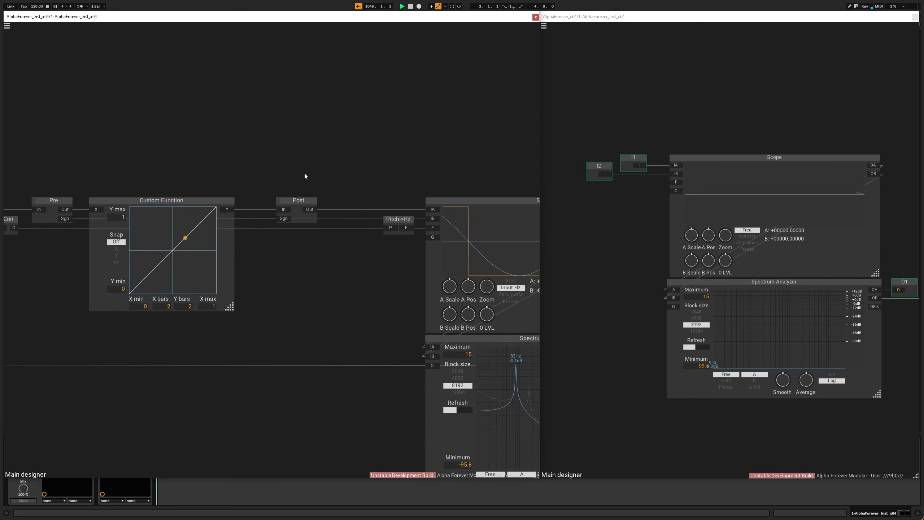
- Try bending the Custom Function curve strongly toward its low-X, high-Y corner and check the waveform and spectrum
{"action": "left_click_drag", "start_coordinate": [173, 250], "coordinate": [130, 205]}
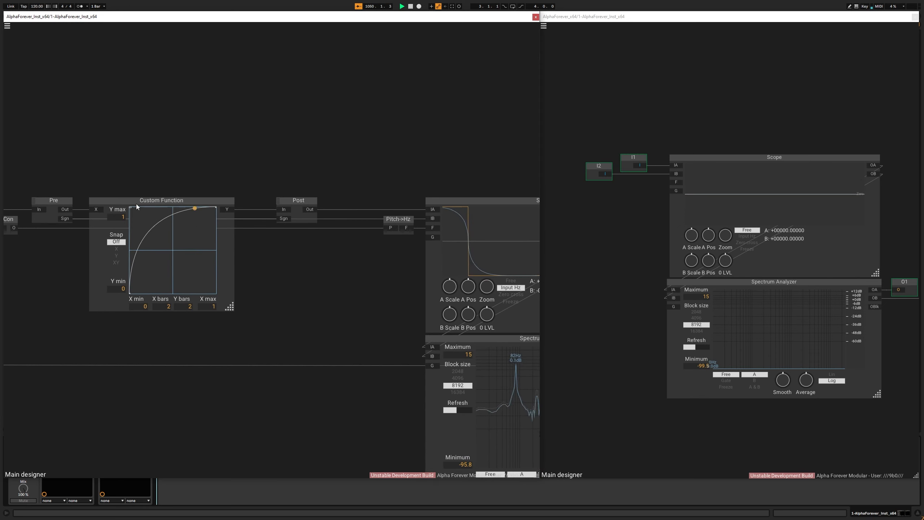
{"action": "left_click_drag", "start_coordinate": [382, 294], "coordinate": [221, 293]}
{"action": "left_click_drag", "start_coordinate": [135, 291], "coordinate": [216, 277]}
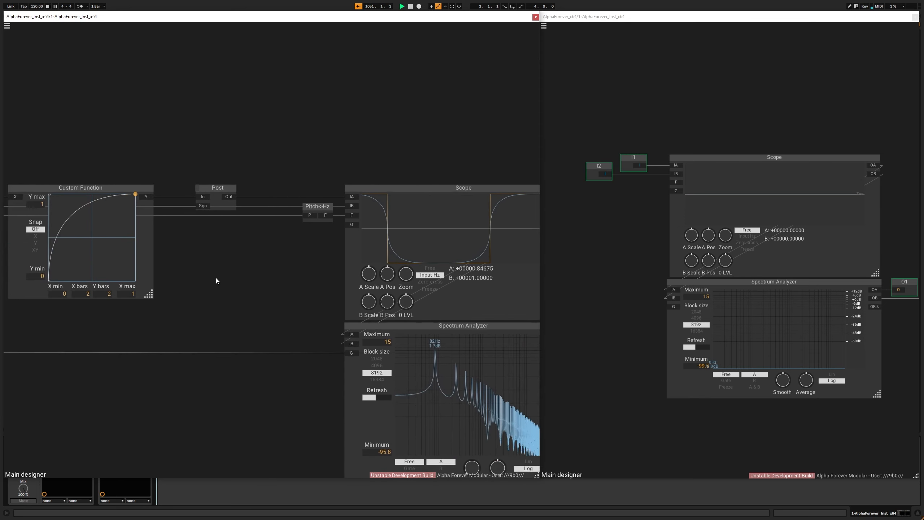
- Disconnect the sign signal from the Scope's IB input and reset the Custom Function curve to a straight line
{"action": "left_click_drag", "start_coordinate": [352, 206], "coordinate": [320, 241]}
{"action": "double_click", "coordinate": [49, 194]}
- Bend the Custom Function curve gently upward and check the Scope and Spectrum Analyzer
{"action": "scroll", "coordinate": [308, 235], "scroll_direction": "down", "scroll_amount": 4}
{"action": "left_click_drag", "start_coordinate": [182, 309], "coordinate": [300, 356]}
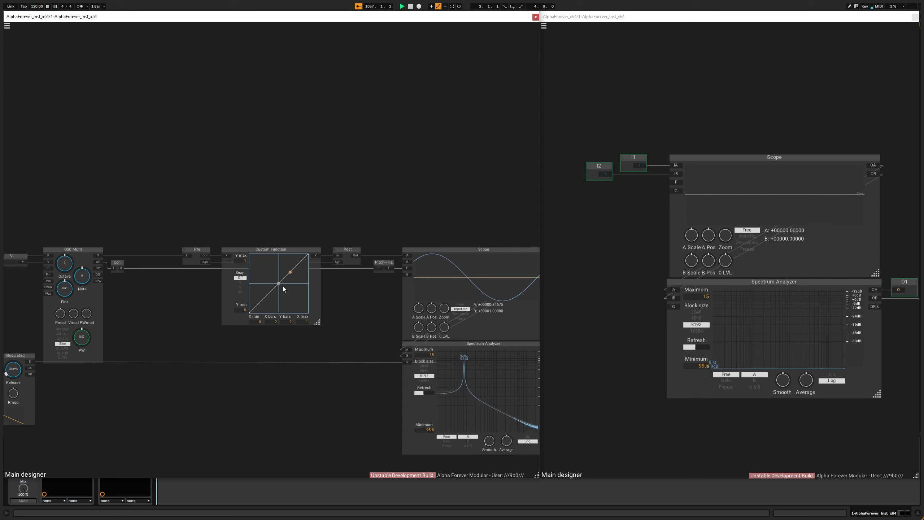
{"action": "left_click_drag", "start_coordinate": [279, 285], "coordinate": [289, 260]}
{"action": "scroll", "coordinate": [281, 204], "scroll_direction": "down", "scroll_amount": 2}
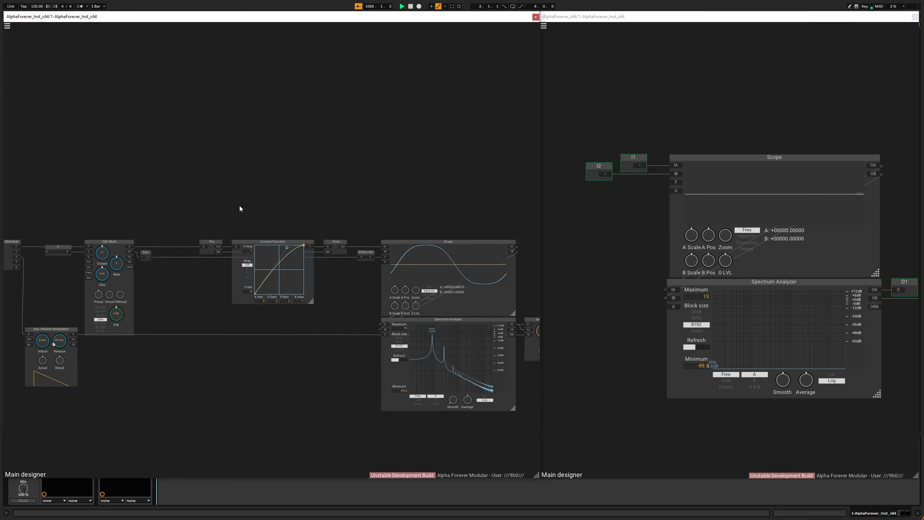
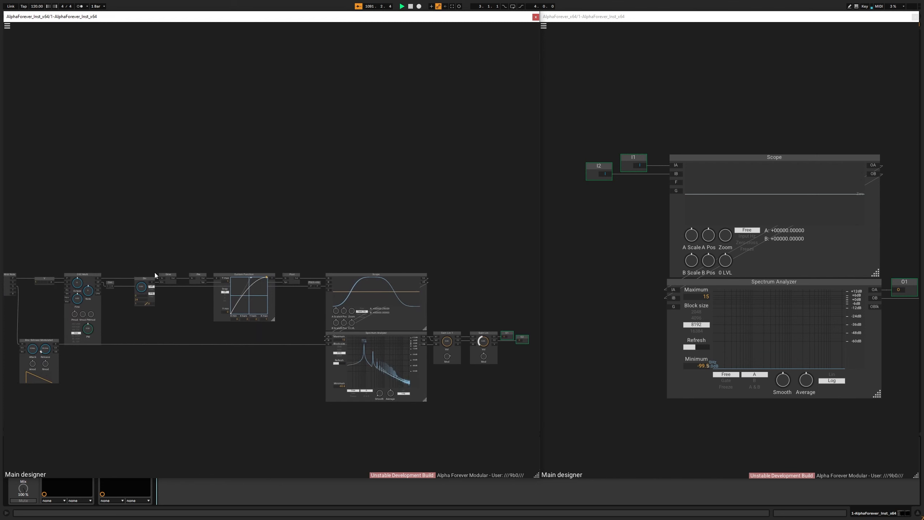
- Select the Drv knob and Drive module together and nudge them closer to Pre
{"action": "left_click_drag", "start_coordinate": [117, 265], "coordinate": [192, 336]}
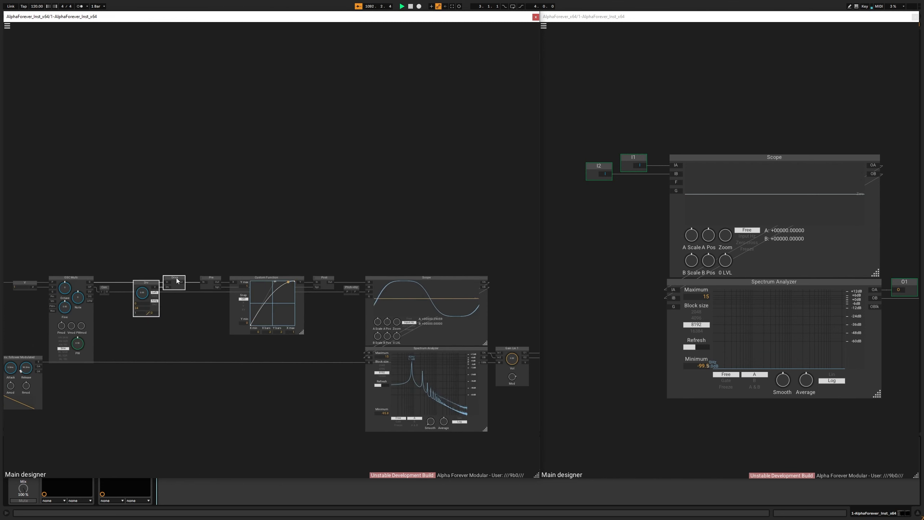
{"action": "left_click_drag", "start_coordinate": [176, 278], "coordinate": [181, 279]}
{"action": "left_click", "coordinate": [191, 268]}
- Straighten the Custom Function curve and add four points to shape it into an alternating up-and-down zigzag
{"action": "scroll", "coordinate": [247, 246], "scroll_direction": "up", "scroll_amount": 4}
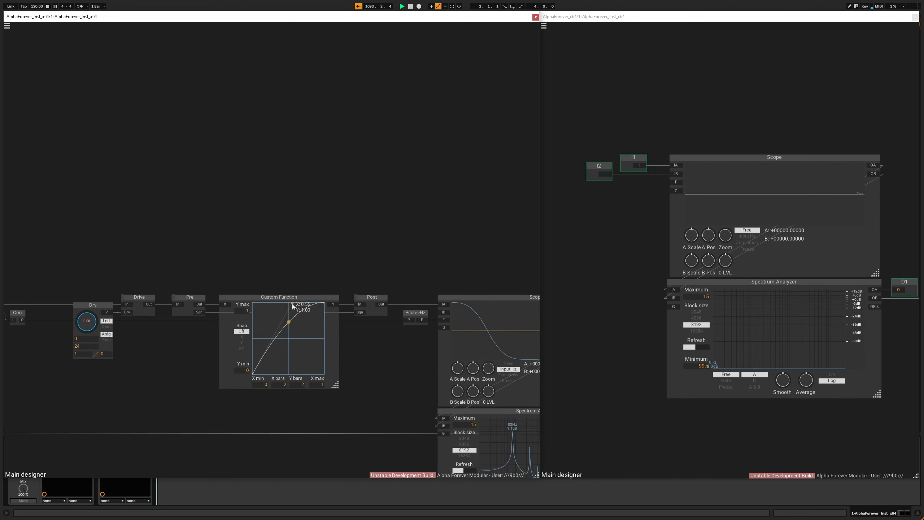
{"action": "right_click", "coordinate": [293, 304]}
{"action": "left_click", "coordinate": [264, 325]}
{"action": "left_click", "coordinate": [279, 345]}
{"action": "left_click", "coordinate": [296, 310]}
{"action": "left_click", "coordinate": [314, 331]}
- Switch OSC Multi to a sawtooth waveform and turn the Drv knob back down to its minimum
{"action": "scroll", "coordinate": [276, 231], "scroll_direction": "down", "scroll_amount": 3}
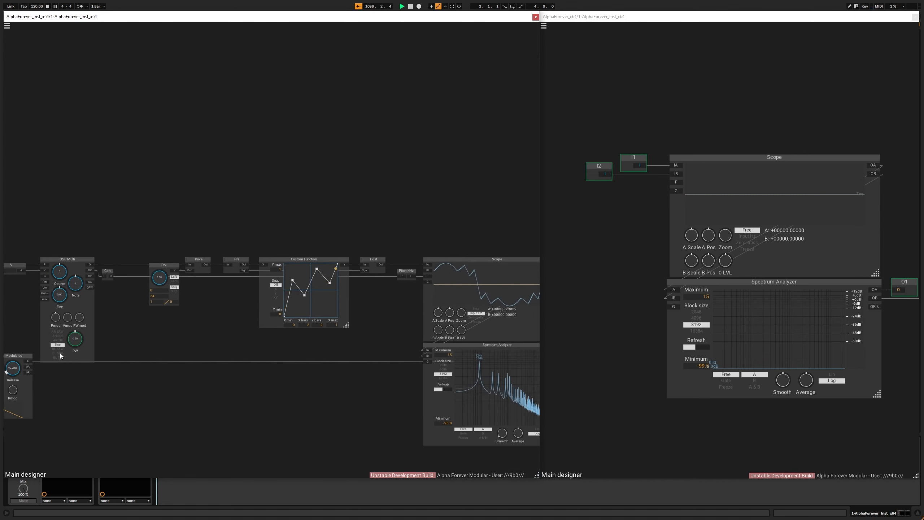
{"action": "left_click", "coordinate": [61, 349]}
{"action": "left_click_drag", "start_coordinate": [249, 348], "coordinate": [153, 355]}
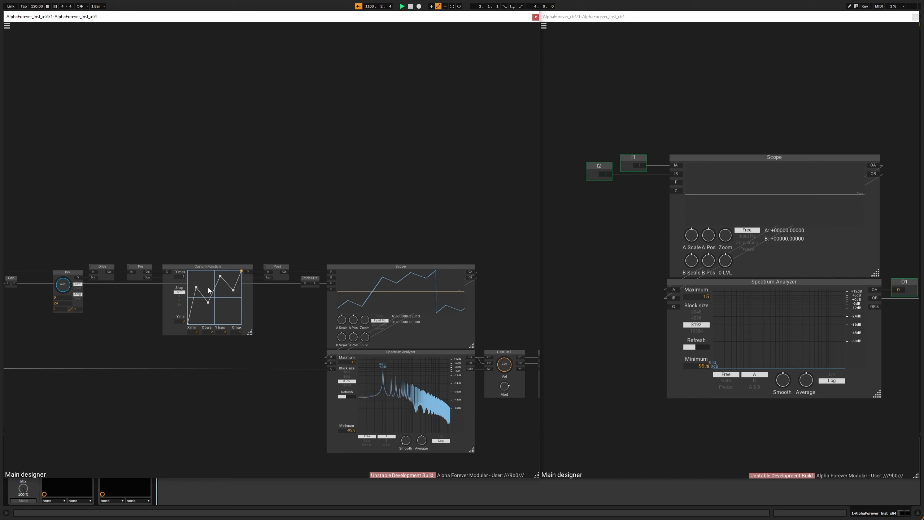
{"action": "left_click_drag", "start_coordinate": [169, 234], "coordinate": [224, 230]}
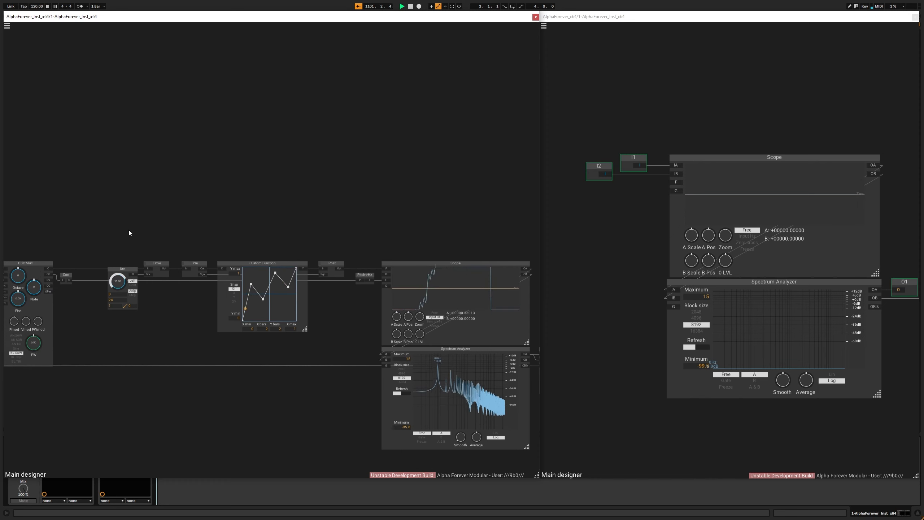
{"action": "left_click_drag", "start_coordinate": [122, 278], "coordinate": [120, 312]}
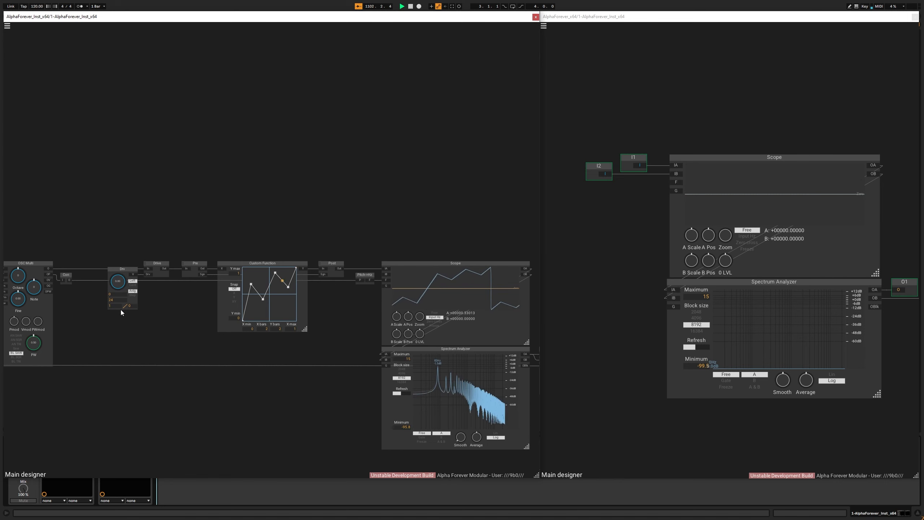
- Select every module up to Pre and shift the group away from the Custom Function to open a gap
{"action": "left_click_drag", "start_coordinate": [149, 367], "coordinate": [281, 345]}
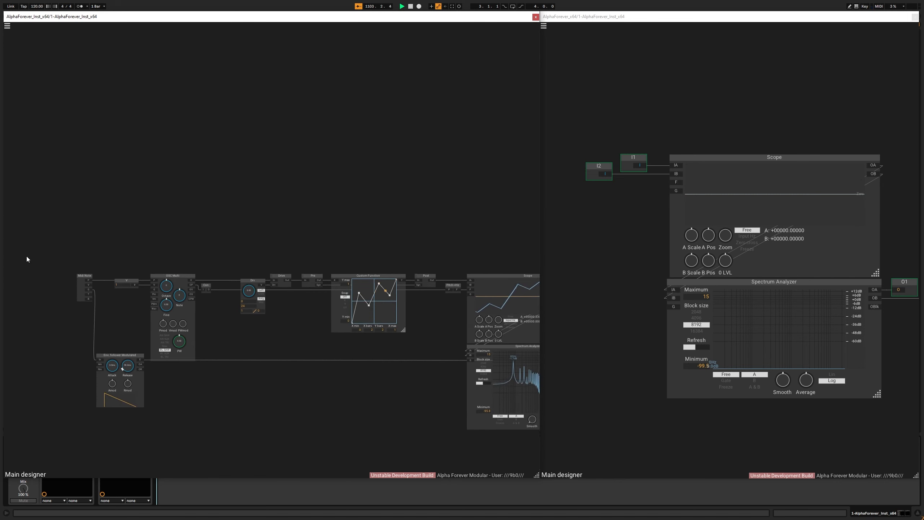
{"action": "left_click_drag", "start_coordinate": [37, 246], "coordinate": [335, 434]}
{"action": "left_click_drag", "start_coordinate": [309, 288], "coordinate": [312, 273]}
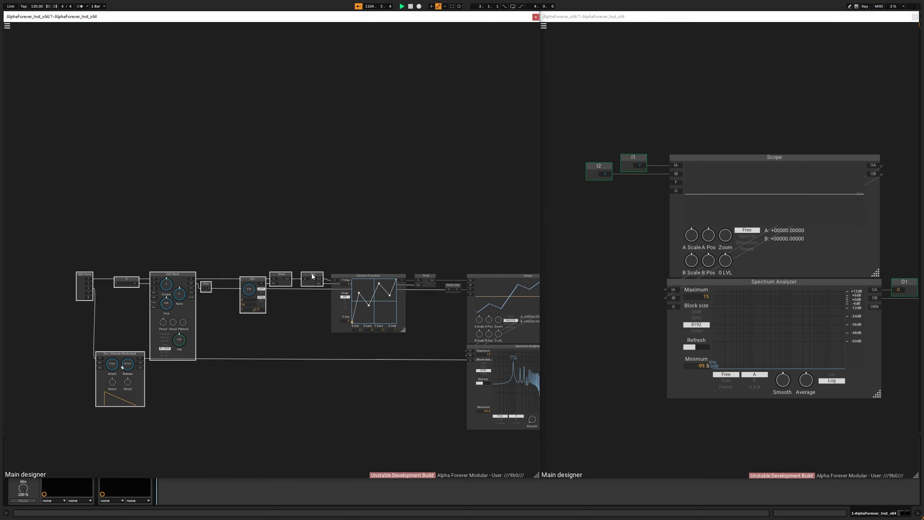
- Add a Designer module named WarpX and place it between Pre and the Custom Function
{"action": "scroll", "coordinate": [312, 273], "scroll_direction": "up", "scroll_amount": 5}
{"action": "double_click", "coordinate": [203, 249]}
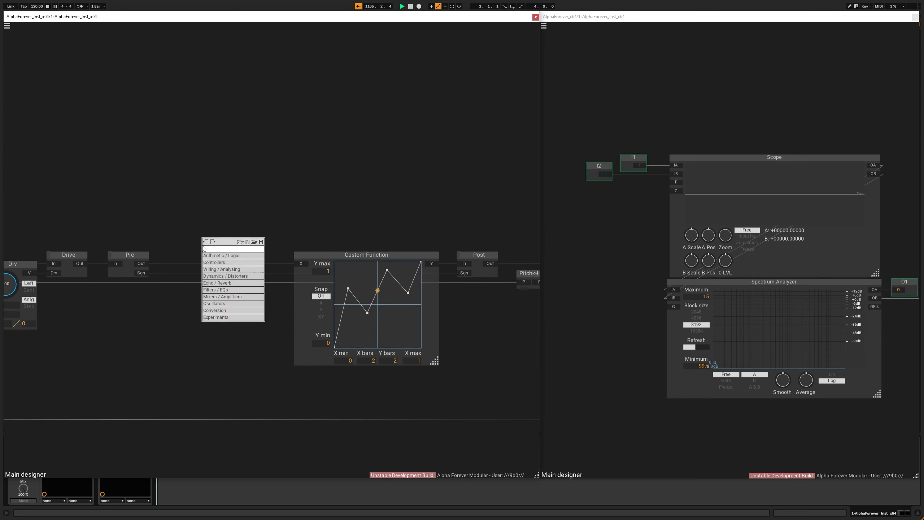
{"action": "type", "text": "des"}
{"action": "left_click", "coordinate": [268, 256]}
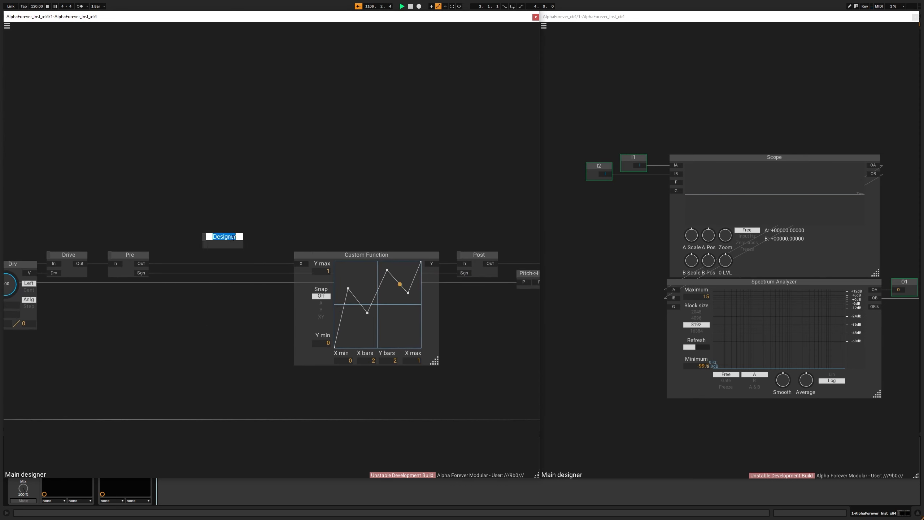
{"action": "type", "text": "WarpX"}
{"action": "key", "text": "Return"}
{"action": "left_click_drag", "start_coordinate": [236, 237], "coordinate": [247, 255]}
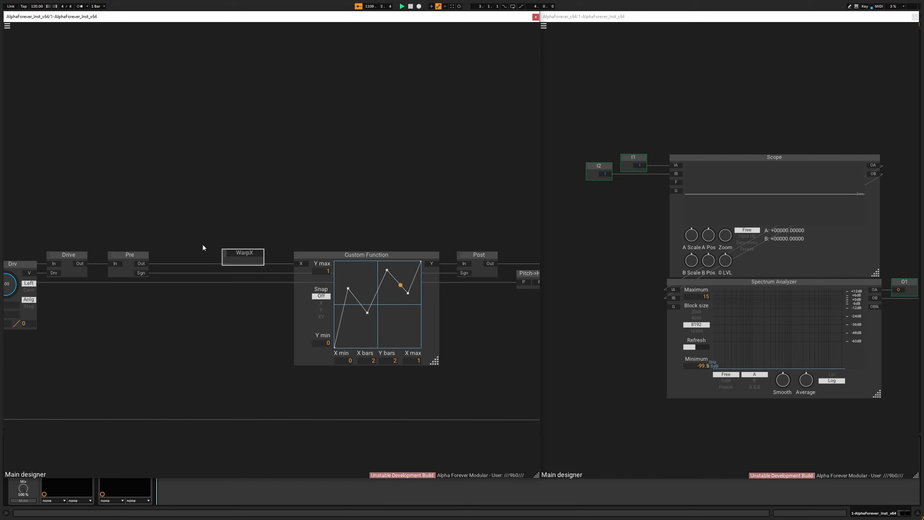
- Rename the WarpX module as WarpX prc
{"action": "left_click", "coordinate": [259, 253]}
{"action": "type", "text": "processor"}
{"action": "key", "text": "Return"}
{"action": "right_click", "coordinate": [252, 260]}
{"action": "left_click", "coordinate": [255, 255]}
{"action": "left_click", "coordinate": [254, 253]}
{"action": "key", "text": "Left"}
{"action": "key", "text": "Left"}
{"action": "key", "text": "BackSpace"}
{"action": "key", "text": "Right"}
{"action": "key", "text": "Right"}
{"action": "key", "text": "BackSpace"}
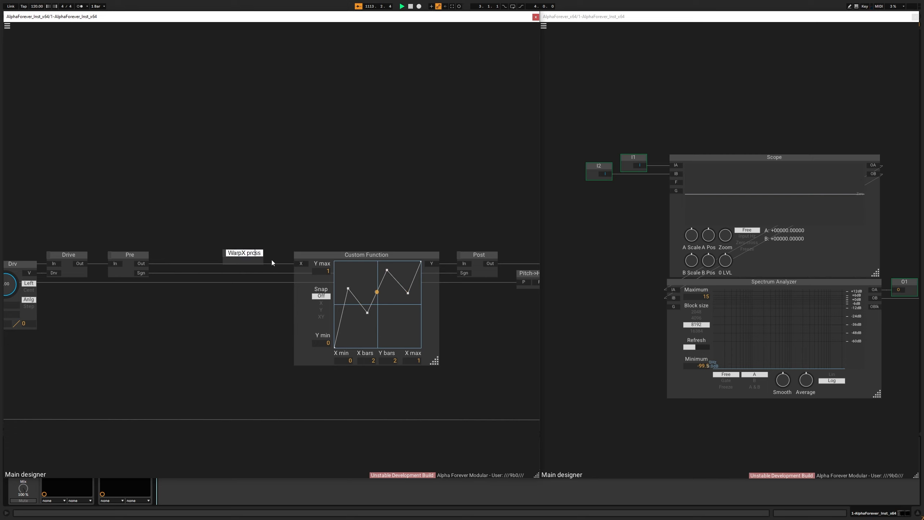
{"action": "key", "text": "Delete"}
{"action": "key", "text": "Delete"}
{"action": "key", "text": "Return"}
- Open WarpX prc, add an input named In, and return to the main designer
{"action": "left_click", "coordinate": [234, 257]}
{"action": "double_click", "coordinate": [233, 258]}
{"action": "right_click", "coordinate": [126, 220]}
{"action": "mouse_move", "coordinate": [151, 252]}
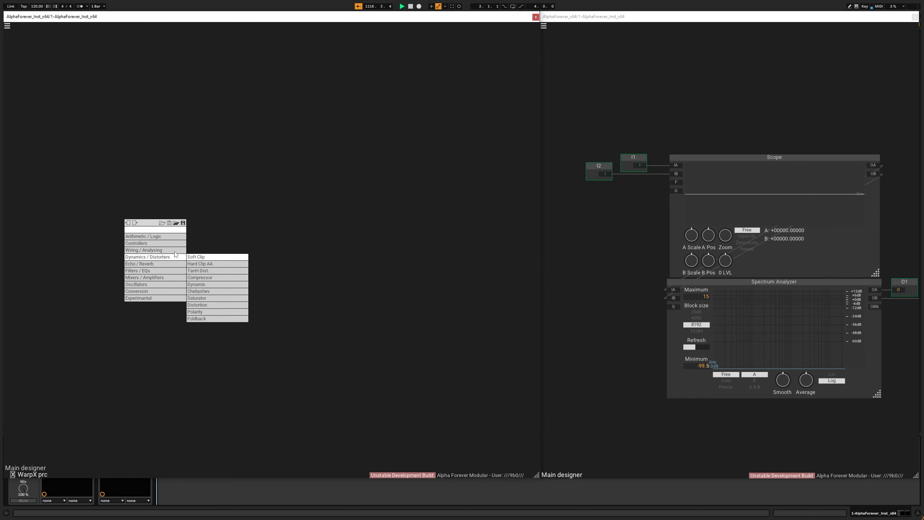
{"action": "left_click", "coordinate": [200, 257]}
{"action": "double_click", "coordinate": [206, 209]}
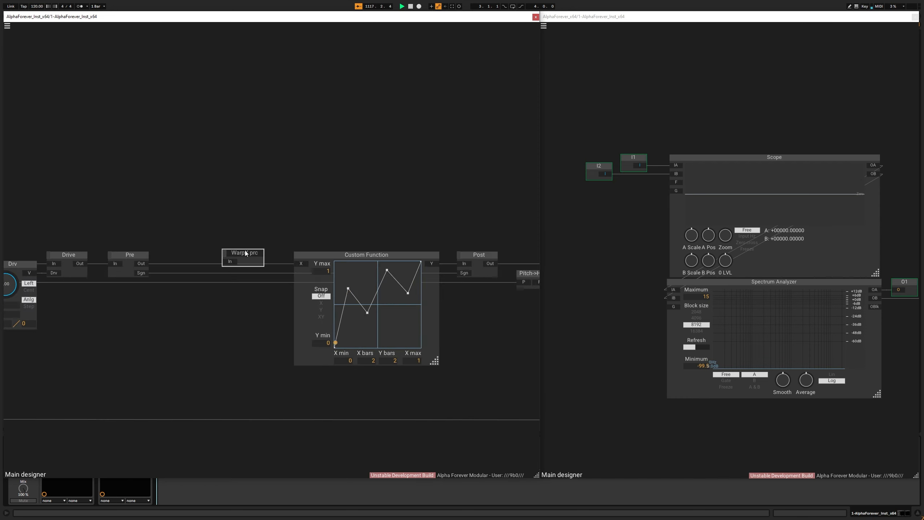
- Move WarpX prc above the signal chain and insert a Power module between Pre and the Custom Function
{"action": "left_click_drag", "start_coordinate": [245, 253], "coordinate": [239, 195]}
{"action": "left_click", "coordinate": [198, 235]}
{"action": "right_click", "coordinate": [143, 266]}
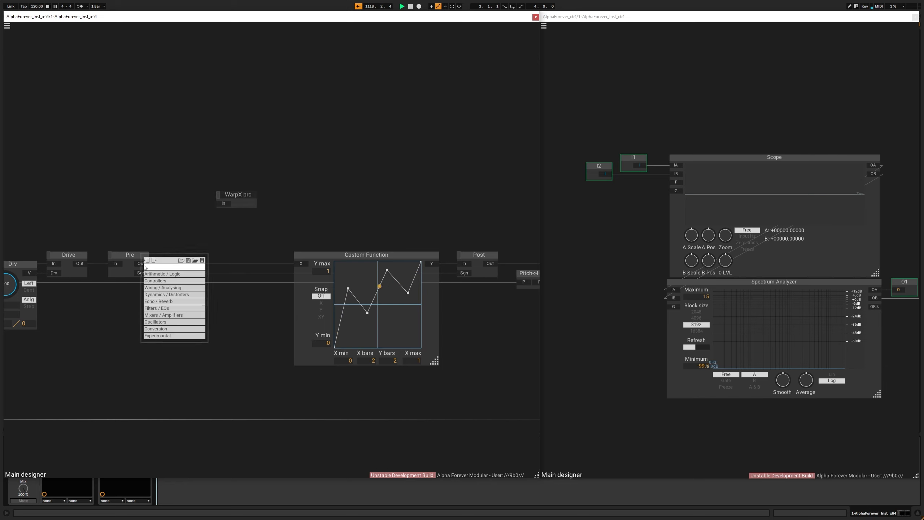
{"action": "type", "text": "power"}
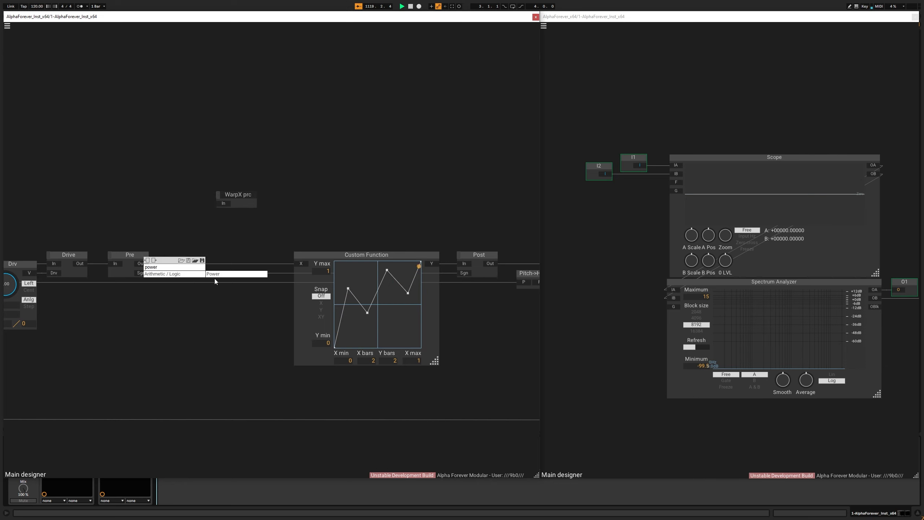
{"action": "left_click", "coordinate": [215, 277]}
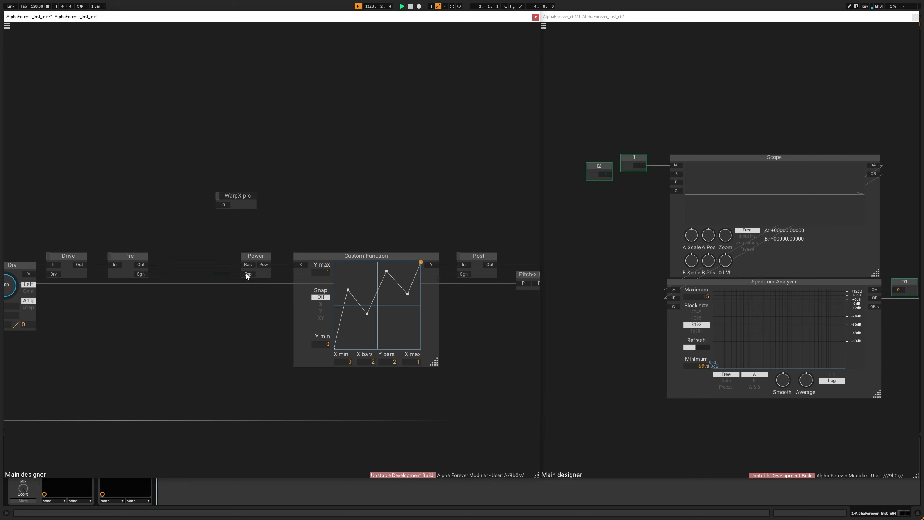
- Add a knob to Power's Exp input and set its range from 1 to 2
{"action": "double_click", "coordinate": [246, 274]}
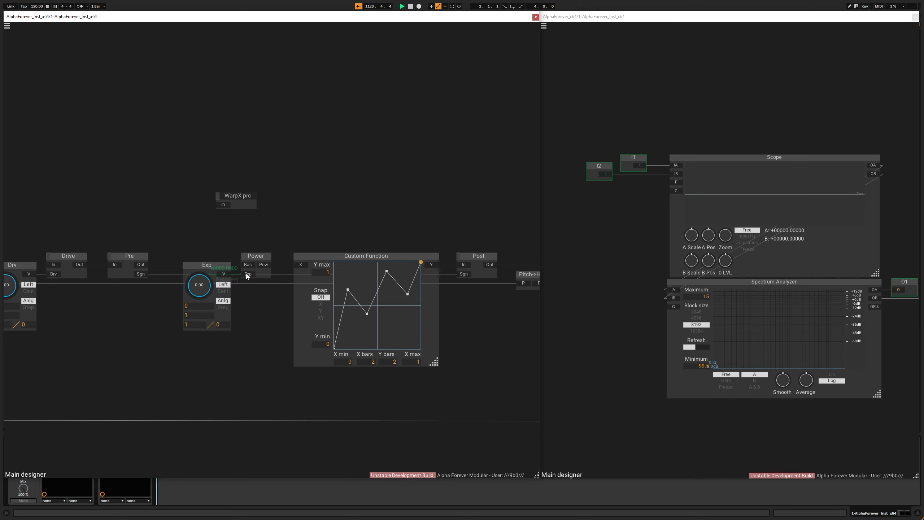
{"action": "double_click", "coordinate": [193, 316]}
{"action": "type", "text": "2"}
{"action": "key", "text": "Return"}
- Turn the Exp knob up to its maximum while watching the Scope waveform
{"action": "scroll", "coordinate": [270, 331], "scroll_direction": "down", "scroll_amount": 2}
{"action": "left_click_drag", "start_coordinate": [271, 331], "coordinate": [149, 309]}
{"action": "left_click_drag", "start_coordinate": [101, 276], "coordinate": [101, 265]}
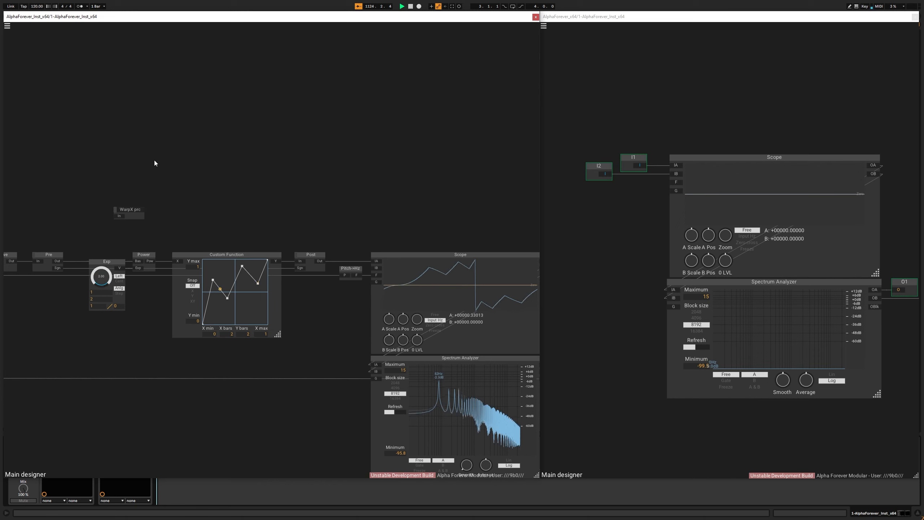
- Raise the Exp knob's maximum value to 4
{"action": "mouse_move", "coordinate": [172, 173]}
{"action": "left_mouse_down"}
{"action": "mouse_move", "coordinate": [168, 296]}
{"action": "mouse_move", "coordinate": [179, 169]}
{"action": "left_mouse_up"}
{"action": "left_click", "coordinate": [105, 299]}
{"action": "type", "text": "4"}
{"action": "key", "text": "Return"}
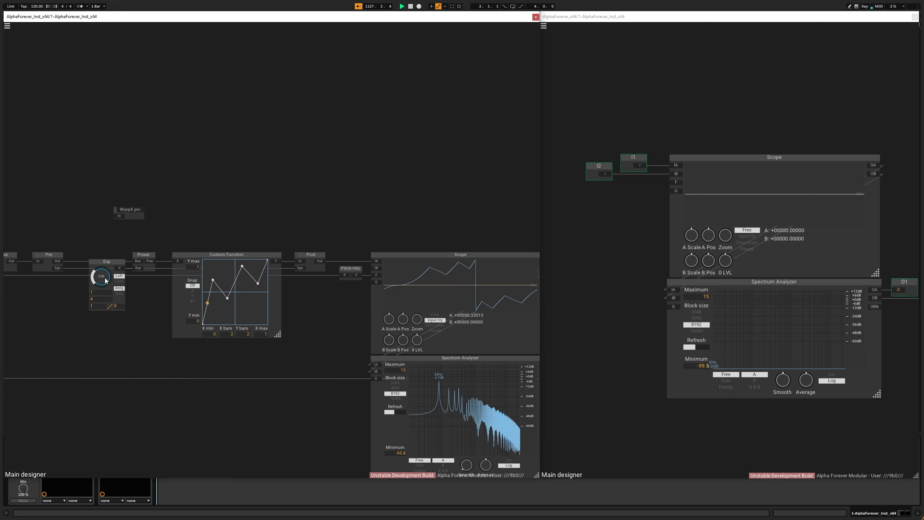
- Sweep the Exp knob repeatedly between its minimum and maximum while comparing the waveform on the Scope
{"action": "left_click_drag", "start_coordinate": [106, 280], "coordinate": [117, 209]}
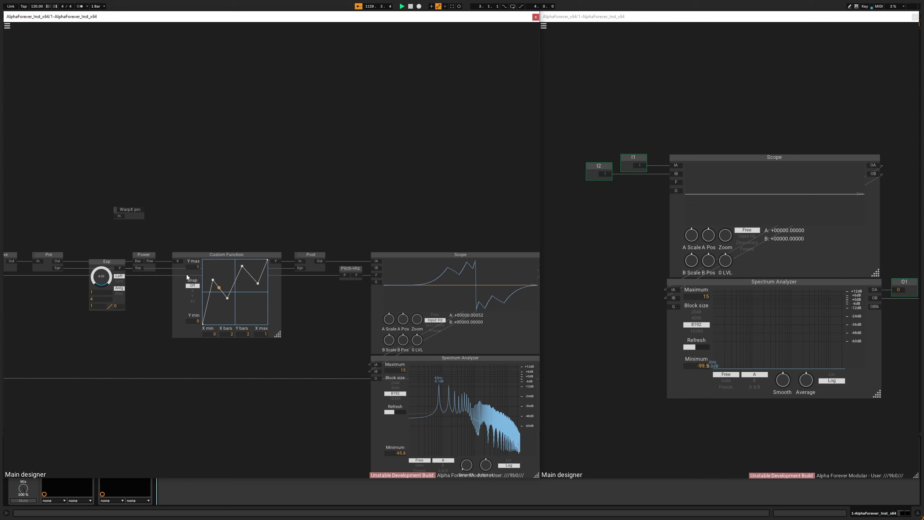
{"action": "left_click_drag", "start_coordinate": [108, 273], "coordinate": [108, 333]}
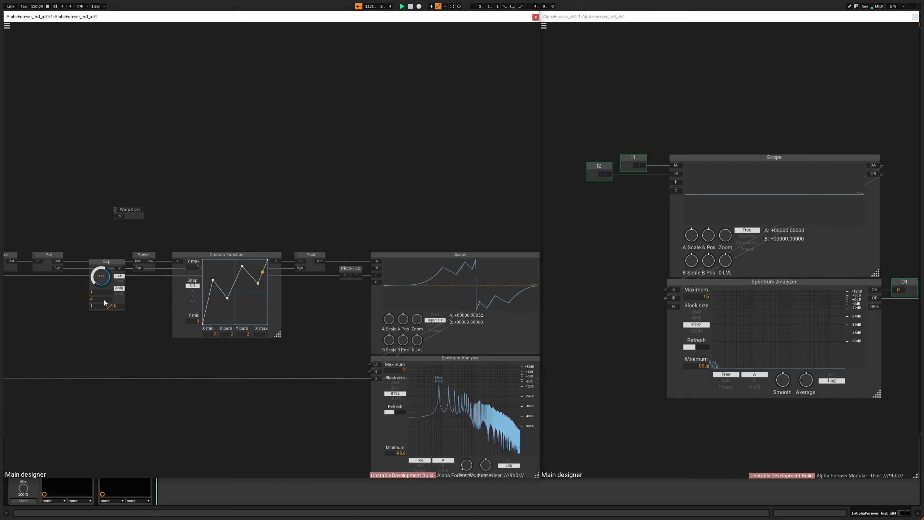
{"action": "left_click_drag", "start_coordinate": [100, 274], "coordinate": [123, 315]}
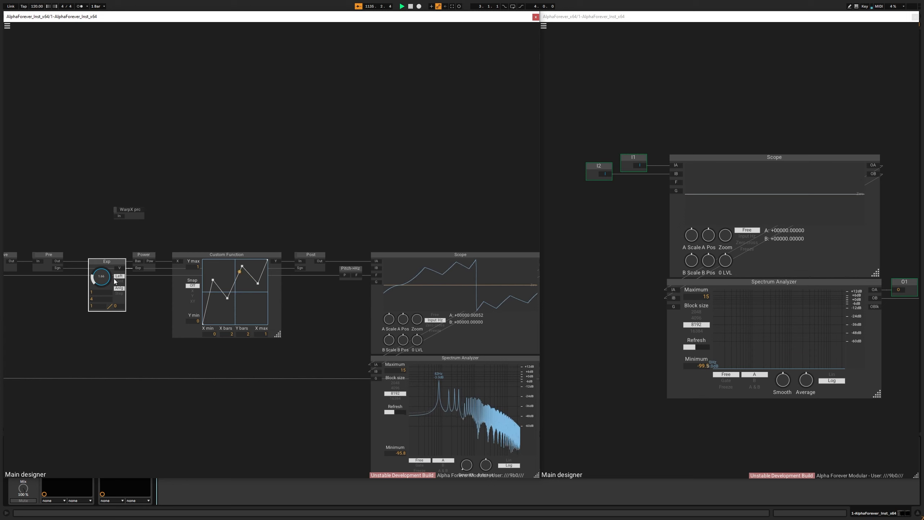
{"action": "left_click_drag", "start_coordinate": [113, 283], "coordinate": [114, 255]}
{"action": "key", "text": "ctrl+z"}
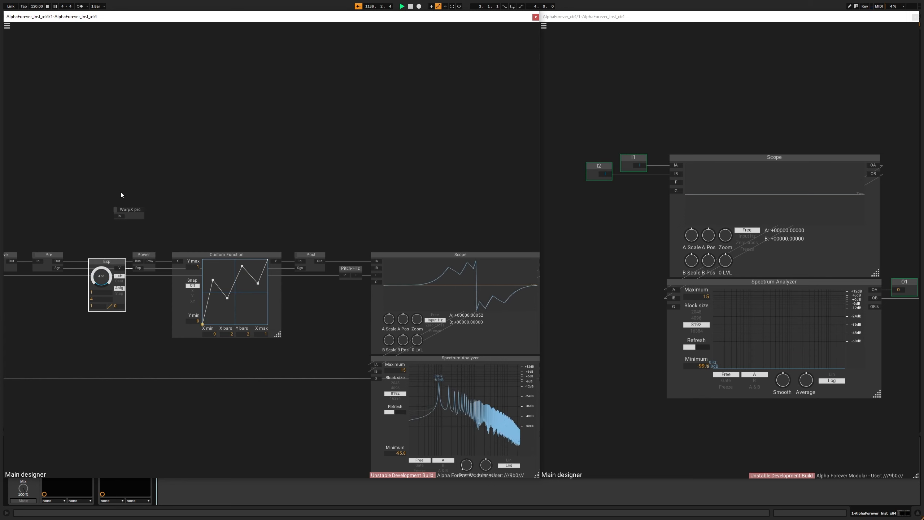
{"action": "left_click_drag", "start_coordinate": [123, 280], "coordinate": [153, 310]}
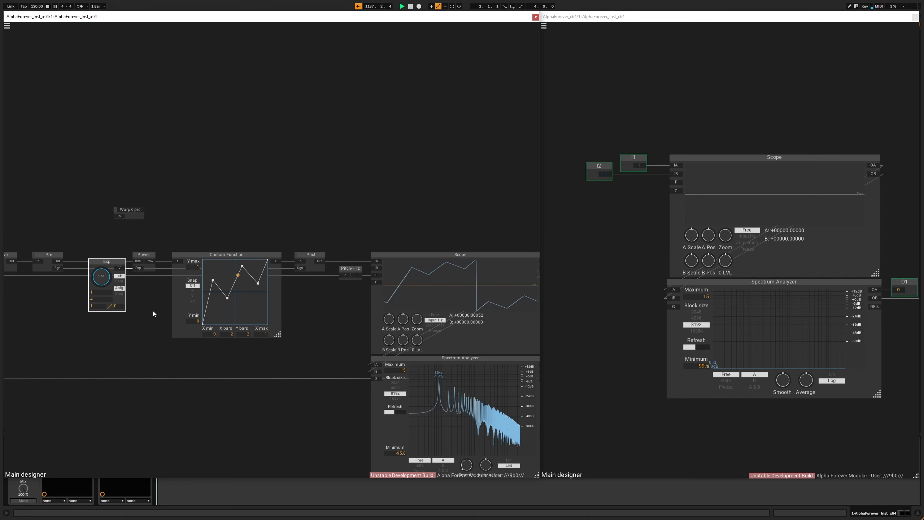
{"action": "left_click_drag", "start_coordinate": [100, 278], "coordinate": [117, 223]}
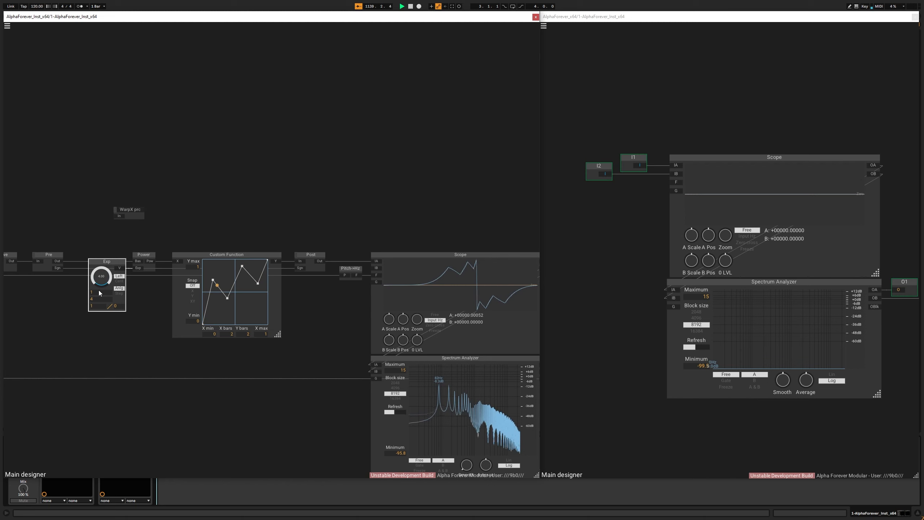
{"action": "left_click_drag", "start_coordinate": [98, 291], "coordinate": [116, 343]}
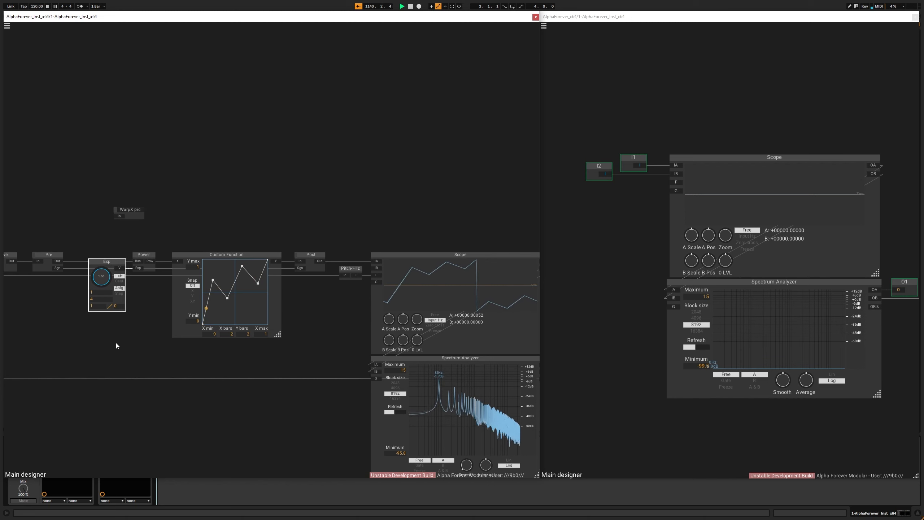
- Try Exp knob maximums of 0.5 and 0.25, turning the knob fully up to check the Scope waveform
{"action": "double_click", "coordinate": [96, 299]}
{"action": "type", "text": "0.5"}
{"action": "key", "text": "Return"}
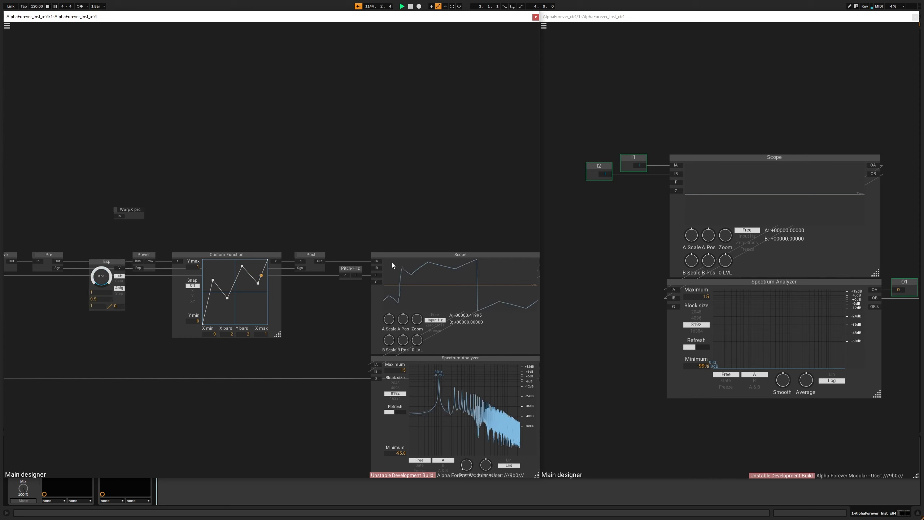
{"action": "double_click", "coordinate": [94, 300]}
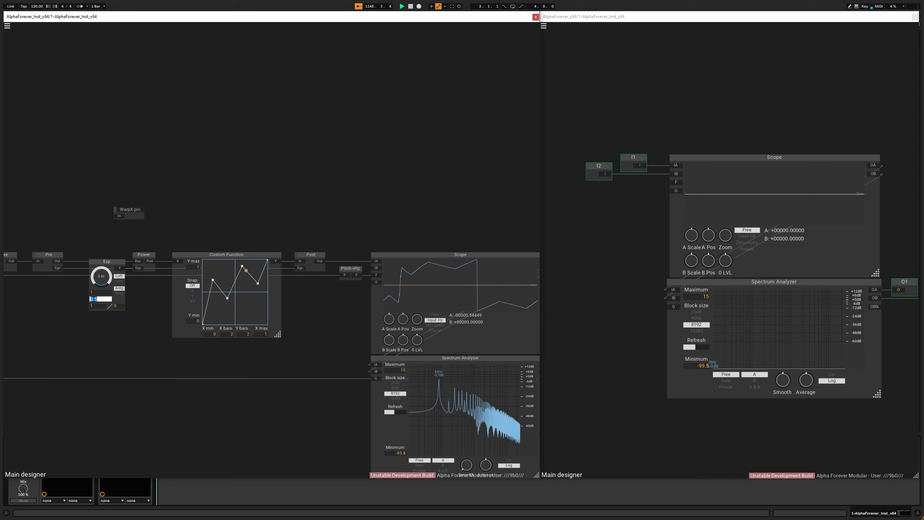
{"action": "type", "text": "0.2"}
{"action": "key", "text": "Return"}
{"action": "left_click_drag", "start_coordinate": [104, 277], "coordinate": [104, 219]}
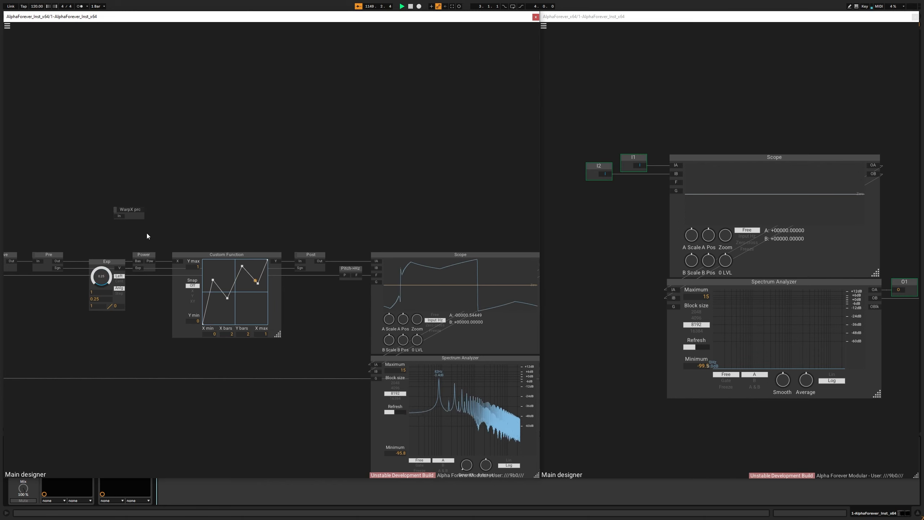
- Shift the Exp knob slightly away from Power and disconnect it from Power's Exp input
{"action": "left_click_drag", "start_coordinate": [108, 261], "coordinate": [101, 263]}
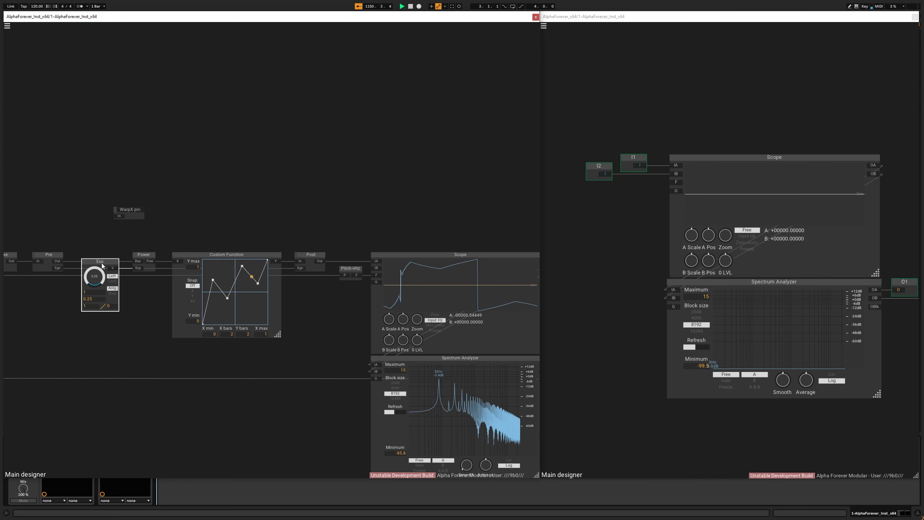
{"action": "left_click", "coordinate": [137, 267]}
{"action": "left_click", "coordinate": [142, 267]}
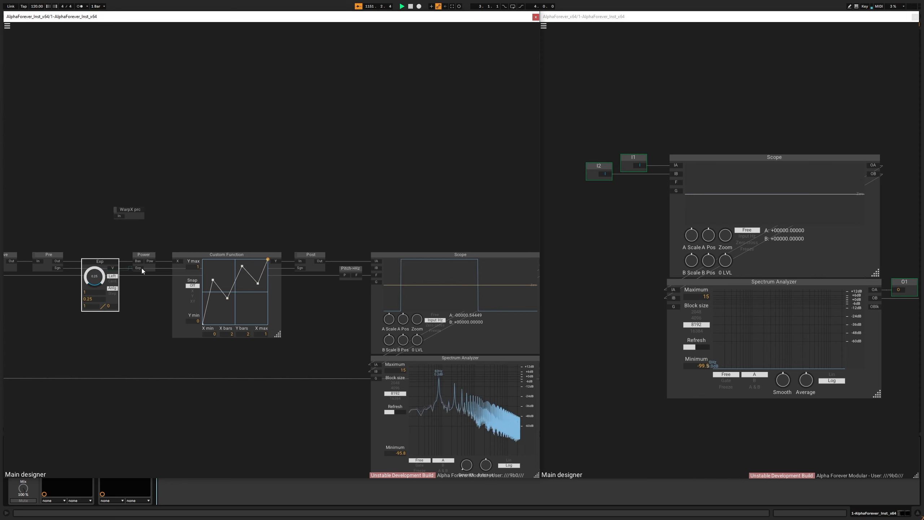
- Set the Exp knob's range from -1 to 1, switch it to centred display and reset it to 0
{"action": "double_click", "coordinate": [97, 291]}
{"action": "type", "text": "-1"}
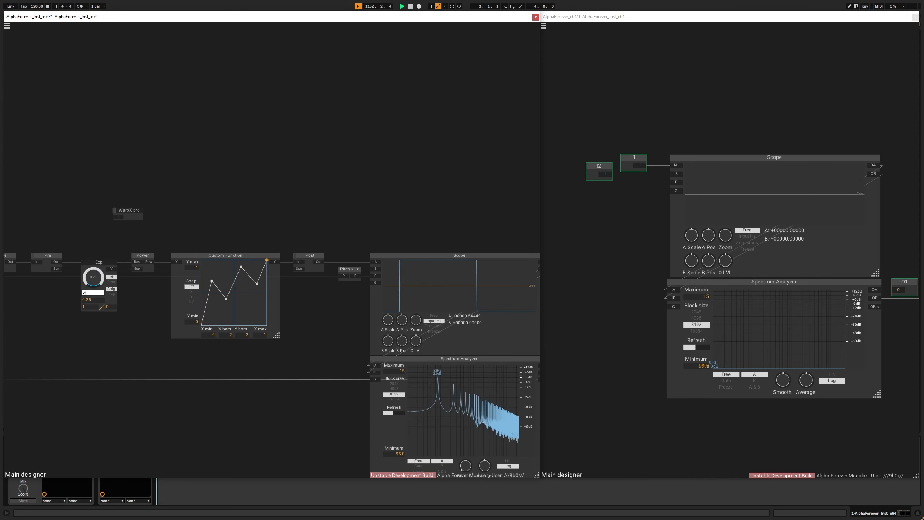
{"action": "left_click", "coordinate": [124, 306]}
{"action": "double_click", "coordinate": [93, 300]}
{"action": "type", "text": "1"}
{"action": "left_click", "coordinate": [150, 298]}
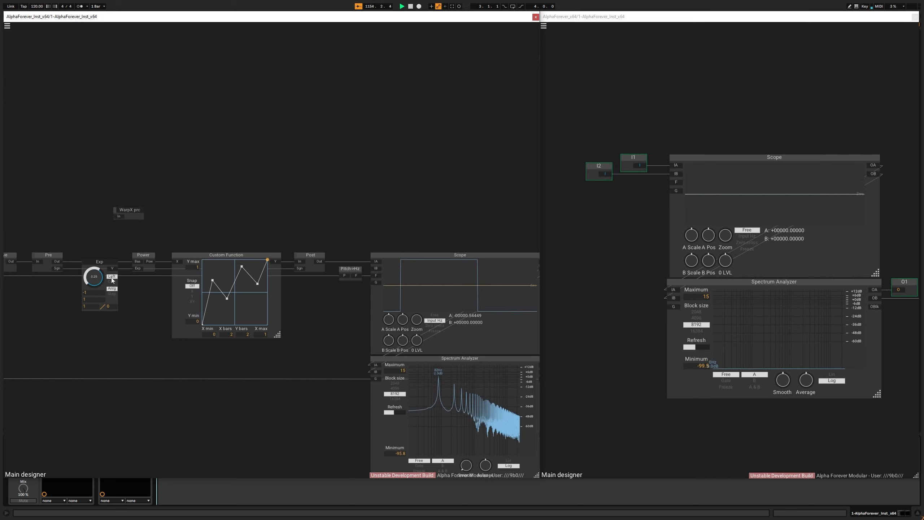
{"action": "right_click", "coordinate": [93, 277]}
{"action": "left_click", "coordinate": [101, 268]}
{"action": "right_click", "coordinate": [103, 251]}
{"action": "left_click", "coordinate": [96, 257]}
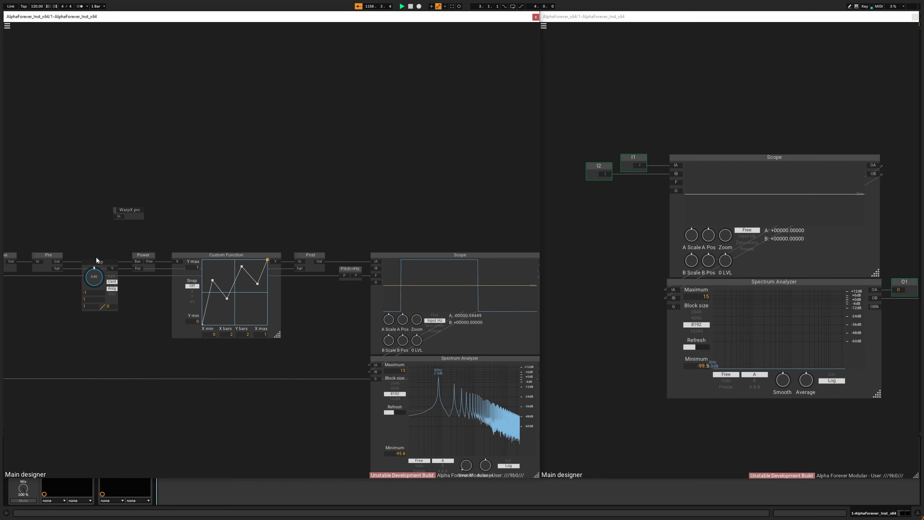
- Rename the Exp knob WarpX and delete the Power module from the main signal chain
{"action": "double_click", "coordinate": [98, 261]}
{"action": "type", "text": "WarpX"}
{"action": "key", "text": "Return"}
{"action": "left_click", "coordinate": [136, 262]}
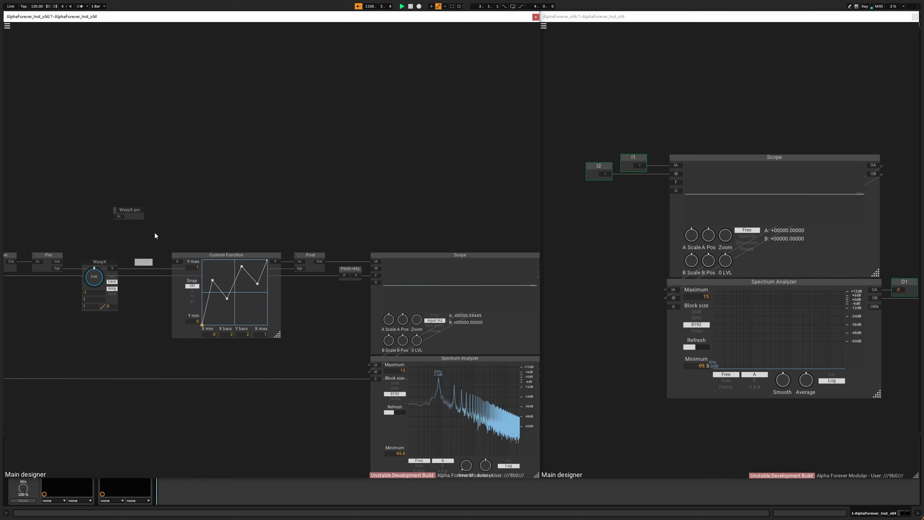
- Open the WarpX prc module and add a Power module with its base fed by In
{"action": "double_click", "coordinate": [133, 216]}
{"action": "scroll", "coordinate": [197, 261], "scroll_direction": "up", "scroll_amount": 2}
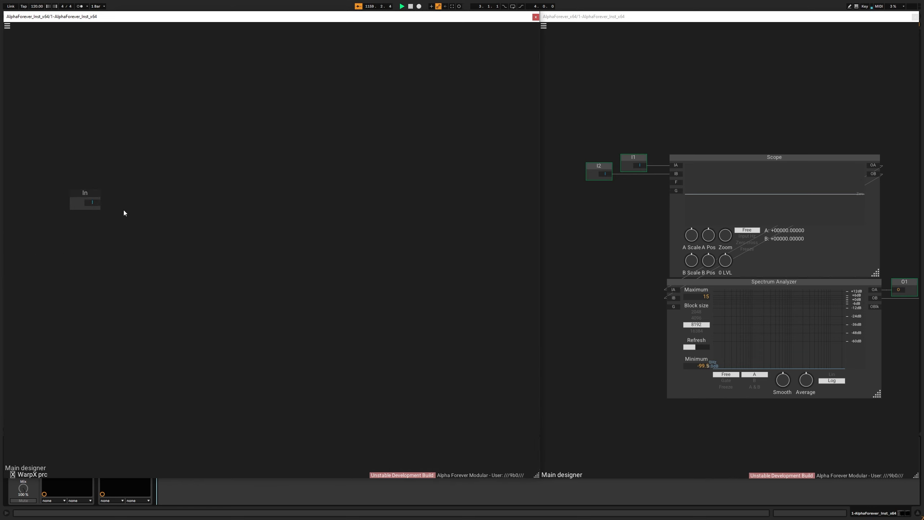
{"action": "left_click", "coordinate": [96, 207]}
{"action": "type", "text": "power"}
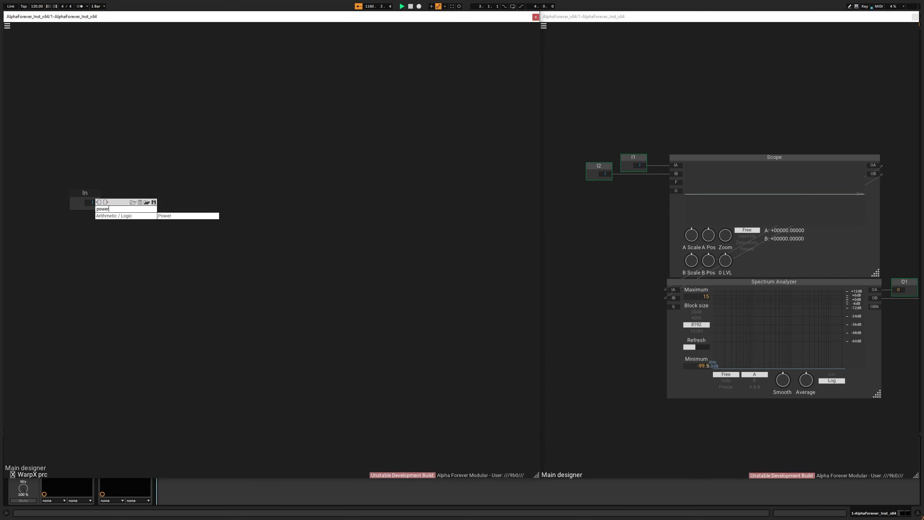
{"action": "left_click", "coordinate": [162, 215]}
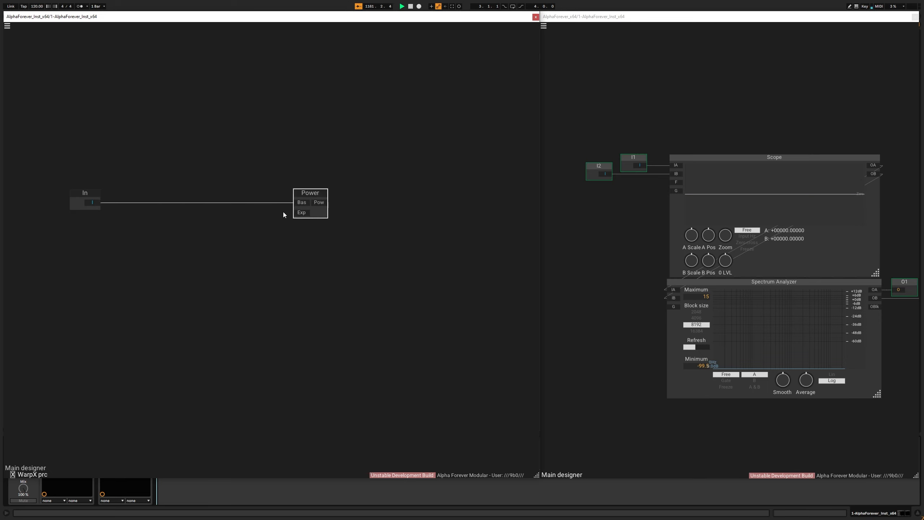
- Create an input for Power's Exp port, place it nearer to In and rename it Wrp
{"action": "double_click", "coordinate": [301, 212]}
{"action": "left_click_drag", "start_coordinate": [249, 206], "coordinate": [172, 199]}
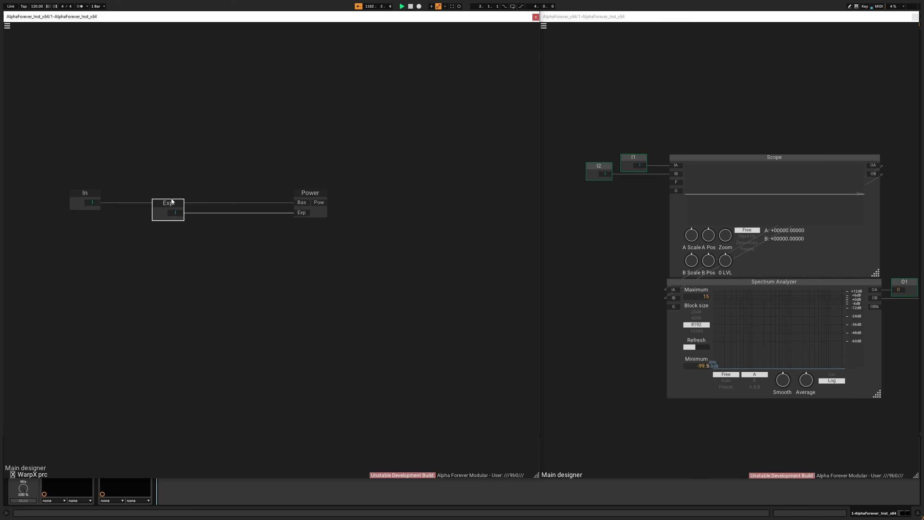
{"action": "type", "text": "Wrp"}
{"action": "key", "text": "Return"}
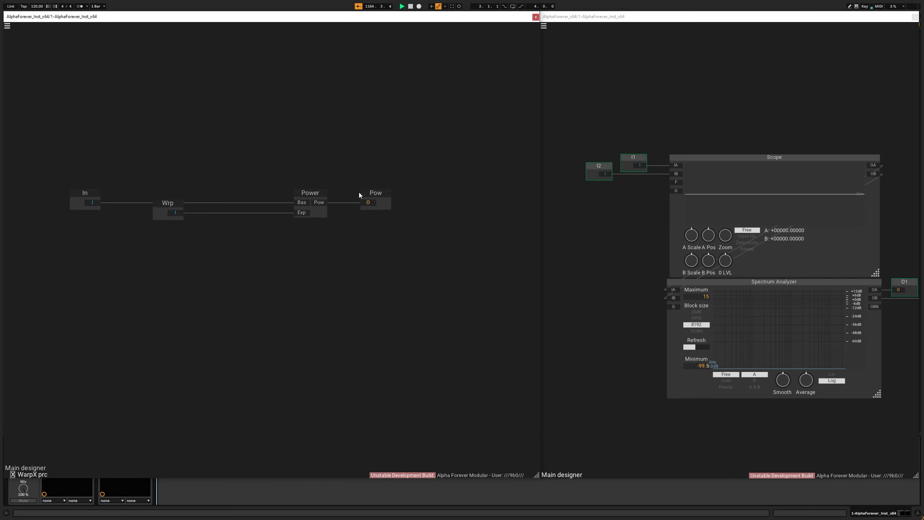
- Rename the output fed by Power as Out and move In closer to Wrp
{"action": "type", "text": "Out"}
{"action": "key", "text": "Return"}
{"action": "left_click_drag", "start_coordinate": [94, 192], "coordinate": [108, 191]}
{"action": "left_click", "coordinate": [204, 233]}
{"action": "scroll", "coordinate": [219, 229], "scroll_direction": "up", "scroll_amount": 2}
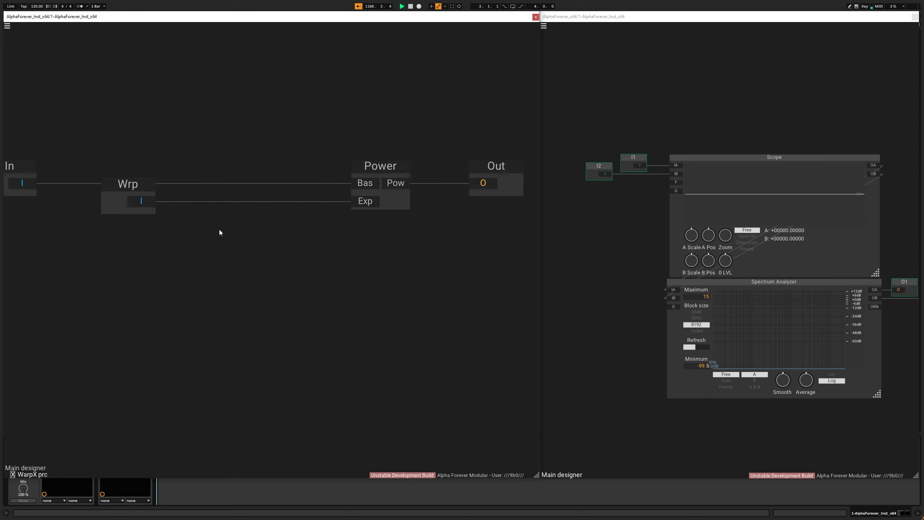
- Insert a Custom Function between Wrp and Power's Exp input and space the surrounding modules around it
{"action": "right_click", "coordinate": [184, 257]}
{"action": "type", "text": "cust"}
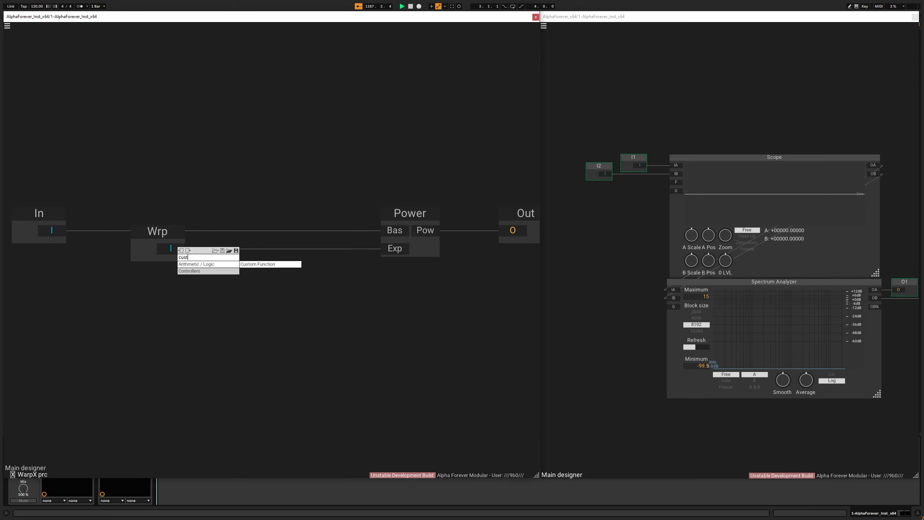
{"action": "left_click", "coordinate": [255, 265]}
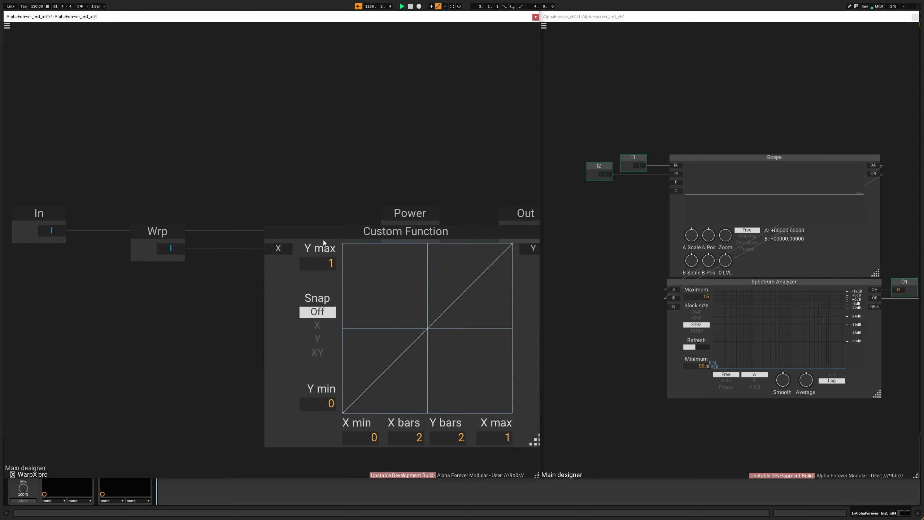
{"action": "left_click_drag", "start_coordinate": [323, 240], "coordinate": [262, 226]}
{"action": "mouse_move", "coordinate": [229, 206]}
{"action": "left_mouse_down"}
{"action": "mouse_move", "coordinate": [317, 204]}
{"action": "mouse_move", "coordinate": [316, 228]}
{"action": "mouse_move", "coordinate": [195, 225]}
{"action": "mouse_move", "coordinate": [225, 217]}
{"action": "left_mouse_up"}
{"action": "left_click", "coordinate": [313, 227]}
{"action": "left_click", "coordinate": [244, 229], "text": "shift"}
{"action": "left_click", "coordinate": [146, 215], "text": "shift"}
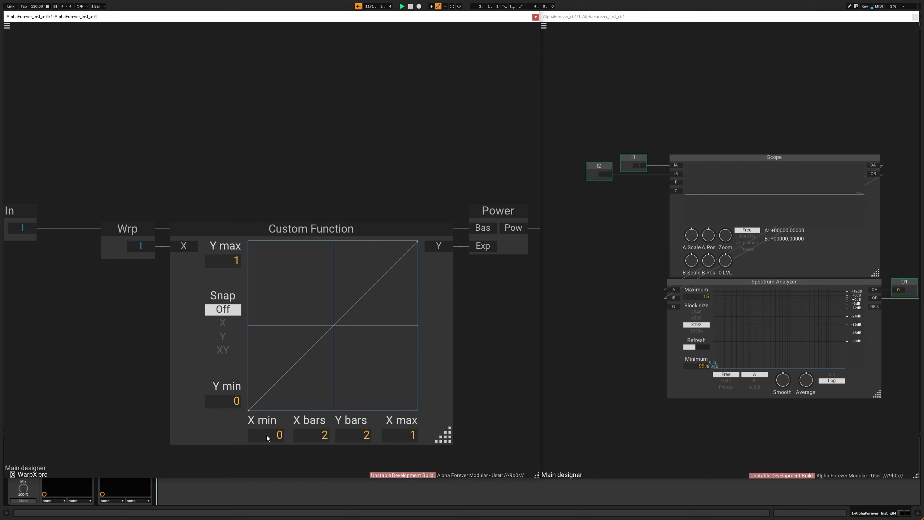
- Set the Custom Function's X min to -1, Y max to 4, snap to XY and Y bars to 16
{"action": "type", "text": "-1"}
{"action": "key", "text": "Return"}
{"action": "double_click", "coordinate": [230, 260]}
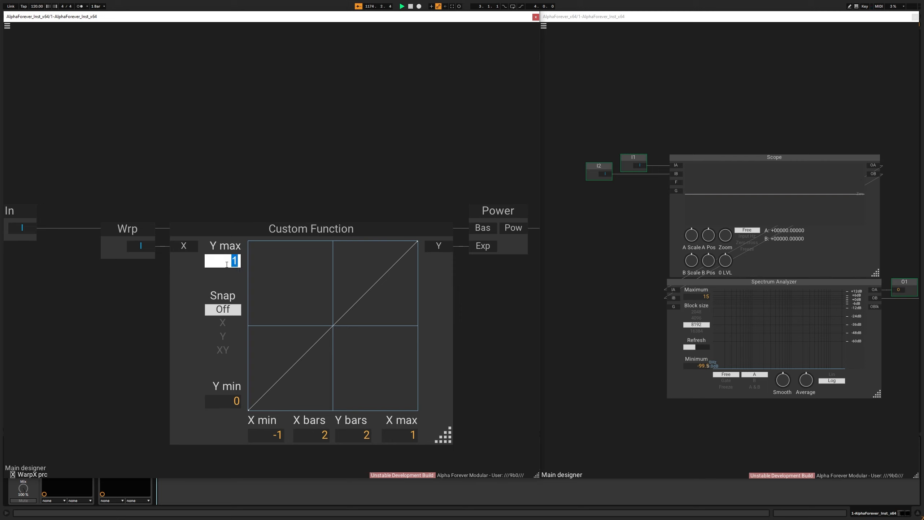
{"action": "key", "text": "Return"}
{"action": "left_click", "coordinate": [223, 350]}
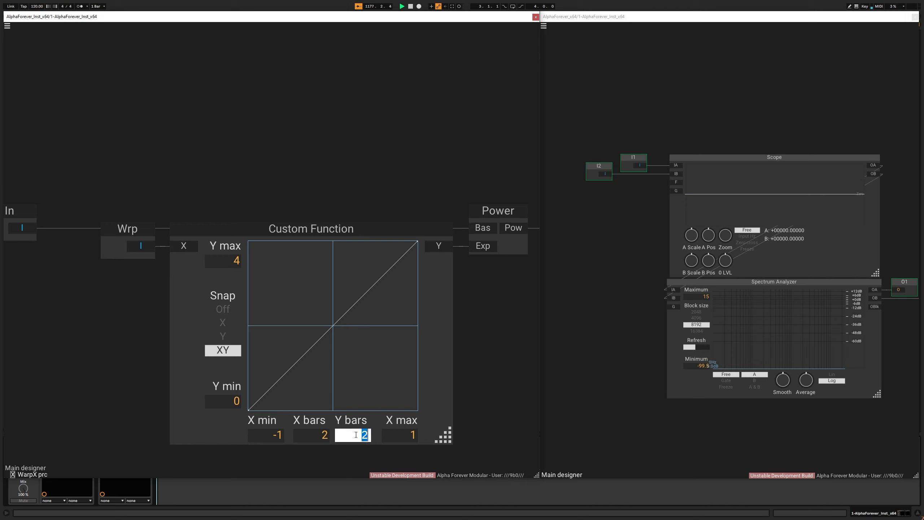
{"action": "type", "text": "16"}
{"action": "key", "text": "Return"}
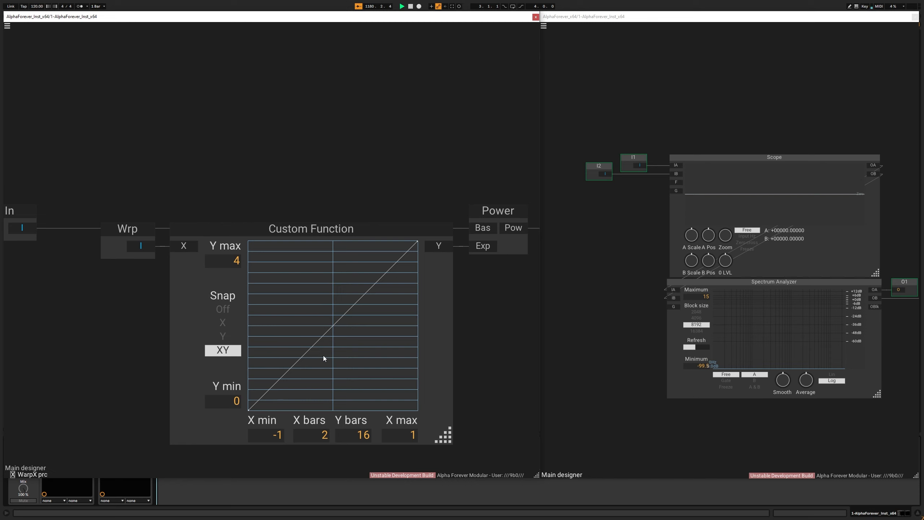
- Add a curve point at X 0 on the fourth horizontal grid line and raise the left endpoint to the first
{"action": "left_click", "coordinate": [334, 327]}
{"action": "left_click_drag", "start_coordinate": [334, 328], "coordinate": [334, 373]}
{"action": "mouse_move", "coordinate": [250, 414]}
{"action": "left_click_drag", "start_coordinate": [249, 414], "coordinate": [250, 405]}
{"action": "mouse_move", "coordinate": [418, 244]}
- Tidy the WarpX prc layout by moving In, Power and Out closer to the Custom Function
{"action": "left_click_drag", "start_coordinate": [31, 212], "coordinate": [74, 208]}
{"action": "scroll", "coordinate": [229, 179], "scroll_direction": "down", "scroll_amount": 2}
{"action": "left_click_drag", "start_coordinate": [338, 165], "coordinate": [214, 163]}
{"action": "left_click_drag", "start_coordinate": [427, 205], "coordinate": [395, 203]}
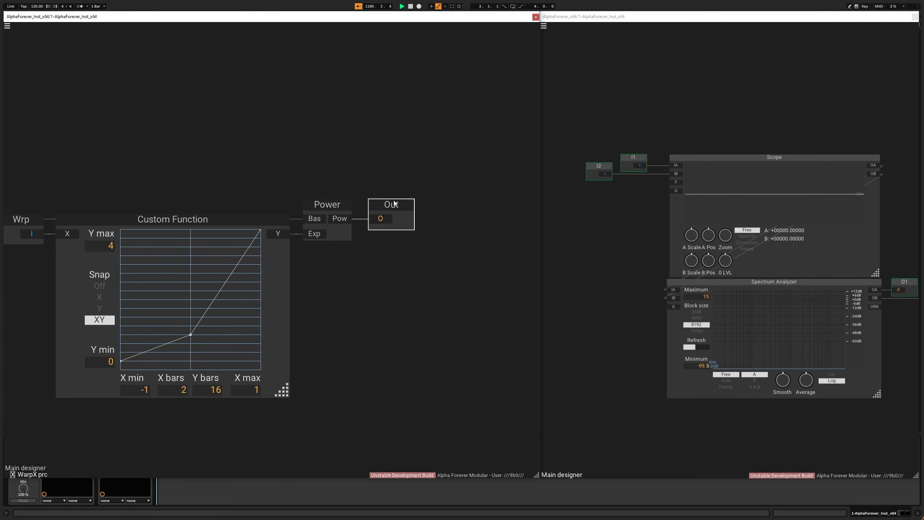
- In the main designer, wire WarpX prc between Pre and the Custom Function and feed its Wrp input from the WarpX knob
{"action": "double_click", "coordinate": [273, 158]}
{"action": "left_click_drag", "start_coordinate": [273, 158], "coordinate": [166, 163]}
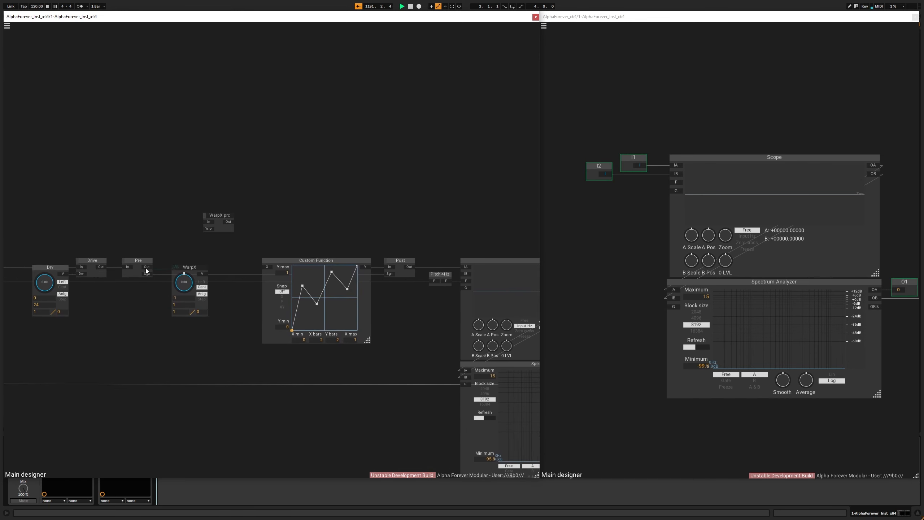
{"action": "left_click_drag", "start_coordinate": [198, 223], "coordinate": [209, 222]}
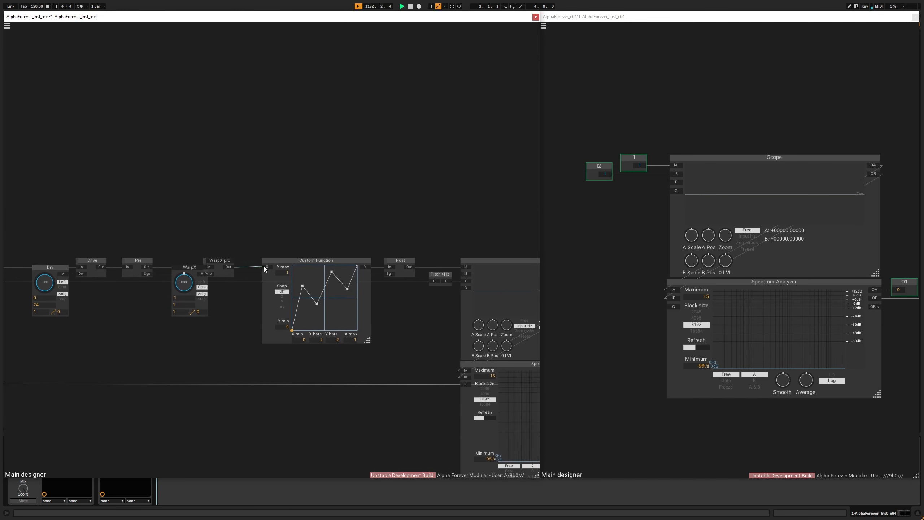
{"action": "left_click_drag", "start_coordinate": [265, 269], "coordinate": [266, 267]}
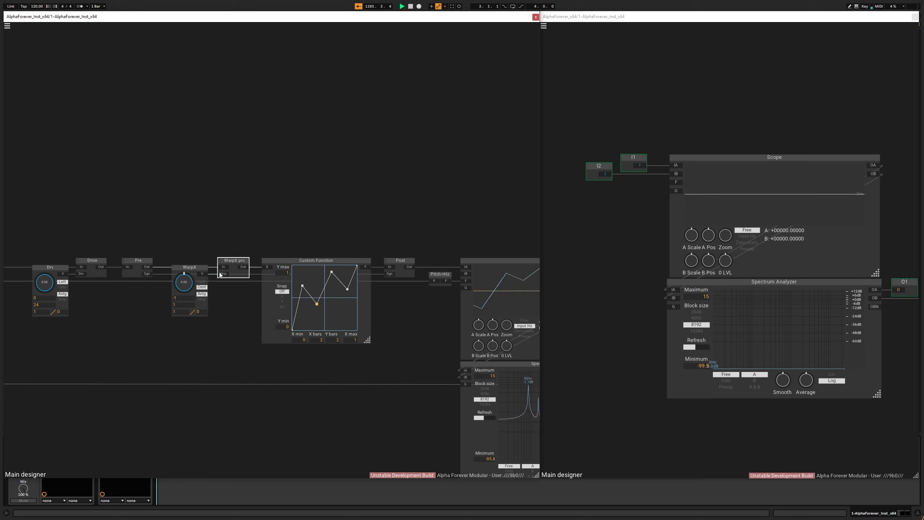
{"action": "left_click_drag", "start_coordinate": [197, 268], "coordinate": [186, 267]}
- Turn the WarpX knob to check its effect on the waveform and reset it to 0
{"action": "left_click_drag", "start_coordinate": [132, 279], "coordinate": [173, 276]}
{"action": "double_click", "coordinate": [128, 279]}
{"action": "left_click_drag", "start_coordinate": [106, 342], "coordinate": [243, 343]}
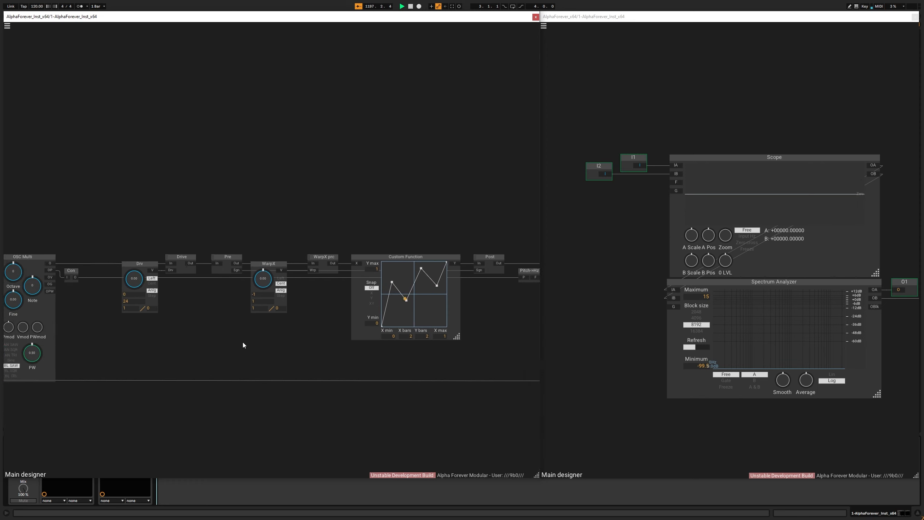
- Switch the OSC Multi to another waveform and turn the WarpX knob up while watching the Scope
{"action": "scroll", "coordinate": [243, 342], "scroll_direction": "down", "scroll_amount": 1}
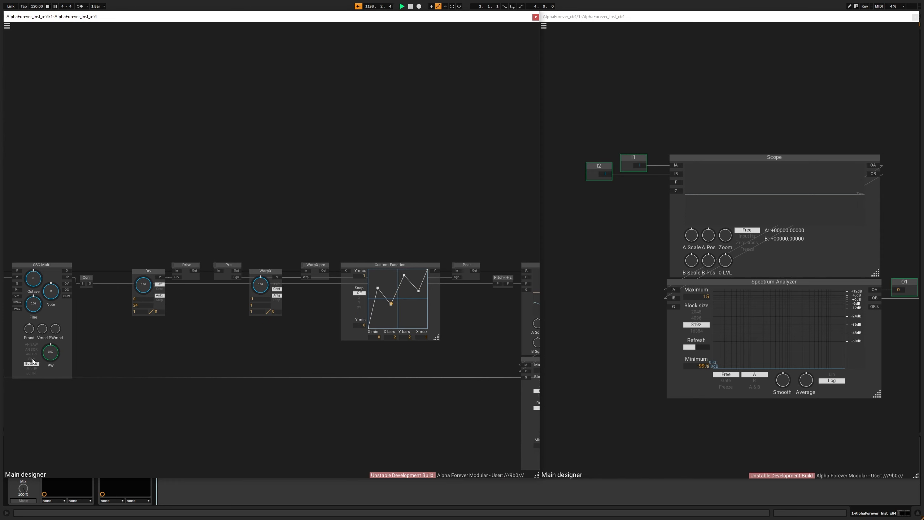
{"action": "left_click_drag", "start_coordinate": [280, 362], "coordinate": [142, 382]}
{"action": "left_click_drag", "start_coordinate": [127, 308], "coordinate": [164, 242]}
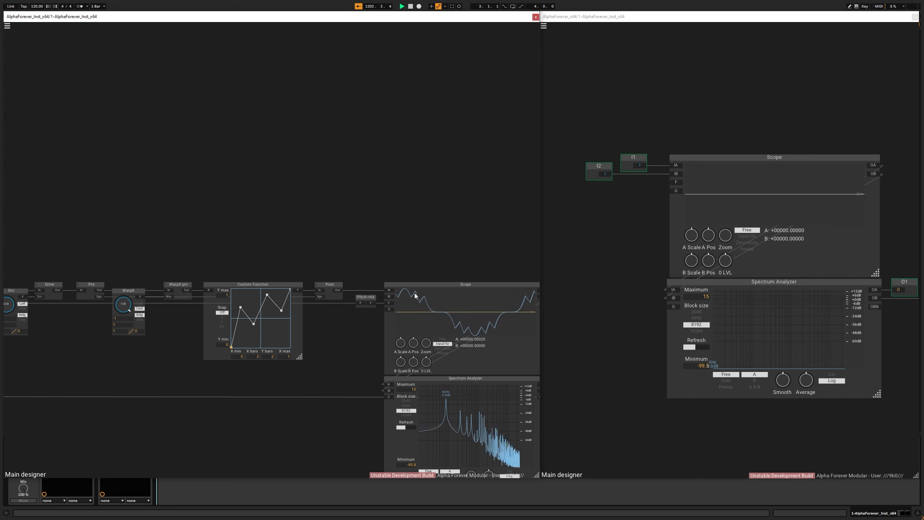
- Turn the WarpX knob back down while watching the waveform on the Scope
{"action": "left_click_drag", "start_coordinate": [132, 292], "coordinate": [183, 275]}
{"action": "scroll", "coordinate": [176, 251], "scroll_direction": "down", "scroll_amount": 3}
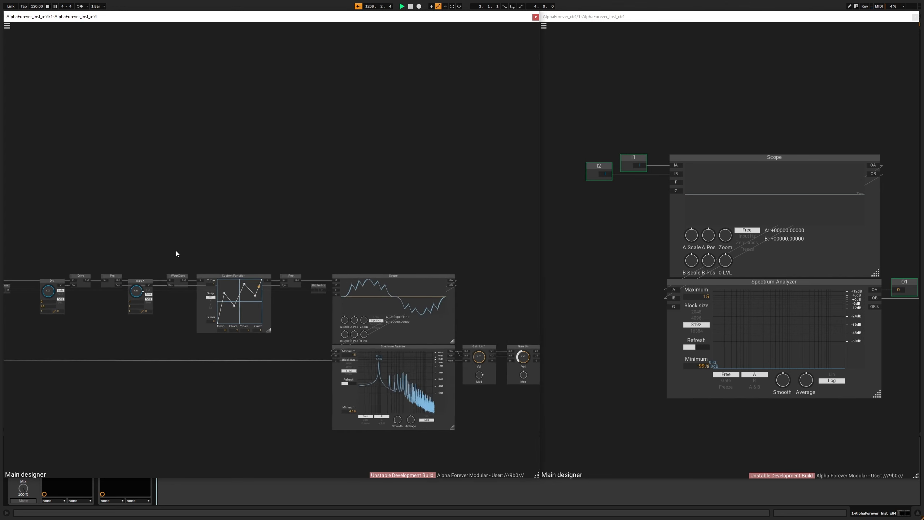
{"action": "left_click_drag", "start_coordinate": [121, 285], "coordinate": [121, 300]}
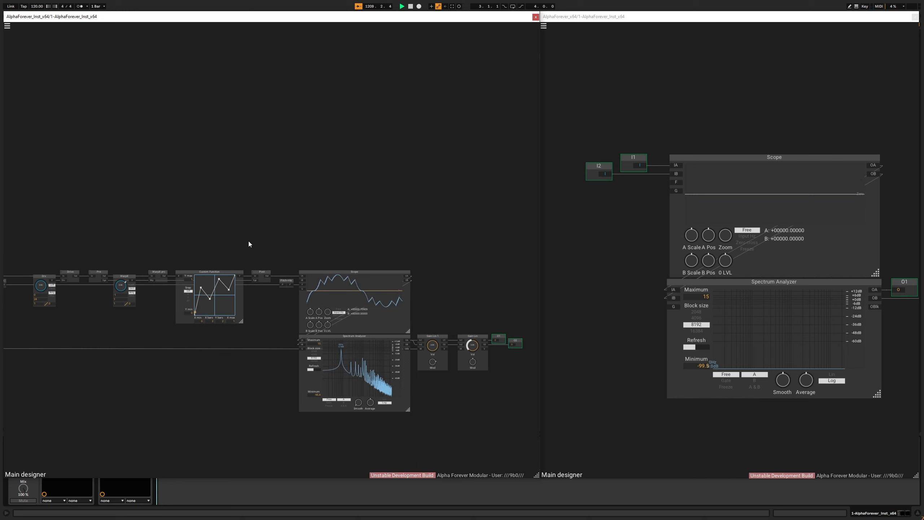
- Shift Post and all modules after it to the right to open space behind the Custom Function
{"action": "left_click_drag", "start_coordinate": [249, 244], "coordinate": [596, 431]}
{"action": "left_click_drag", "start_coordinate": [342, 271], "coordinate": [410, 271]}
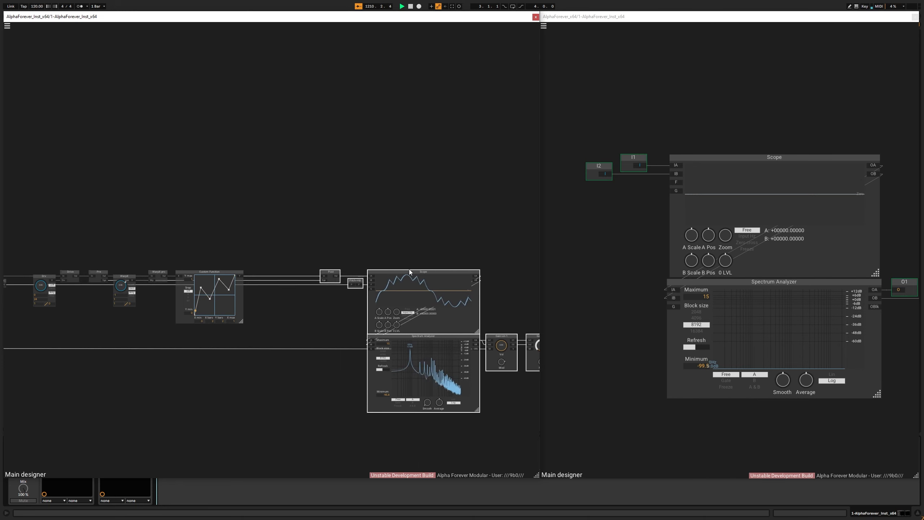
{"action": "left_click", "coordinate": [211, 237]}
- Duplicate the WarpX prc module, rename the copy WarpY prc and place it between the Custom Function and Post
{"action": "scroll", "coordinate": [211, 237], "scroll_direction": "up", "scroll_amount": 2}
{"action": "left_click", "coordinate": [140, 289]}
{"action": "key", "text": "ctrl+c"}
{"action": "key", "text": "ctrl+v"}
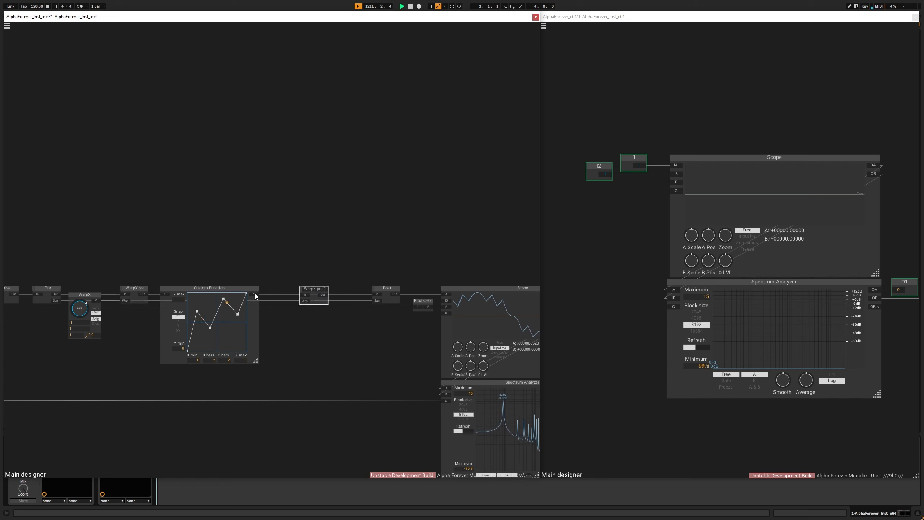
{"action": "double_click", "coordinate": [314, 288]}
{"action": "left_click_drag", "start_coordinate": [314, 289], "coordinate": [315, 289]}
{"action": "left_click", "coordinate": [334, 289]}
{"action": "left_click_drag", "start_coordinate": [313, 289], "coordinate": [340, 289]}
- Duplicate the WarpX knob behind the Custom Function and wire the copy to the Wrp input of WarpY prc
{"action": "left_click", "coordinate": [84, 294]}
{"action": "key", "text": "ctrl+c"}
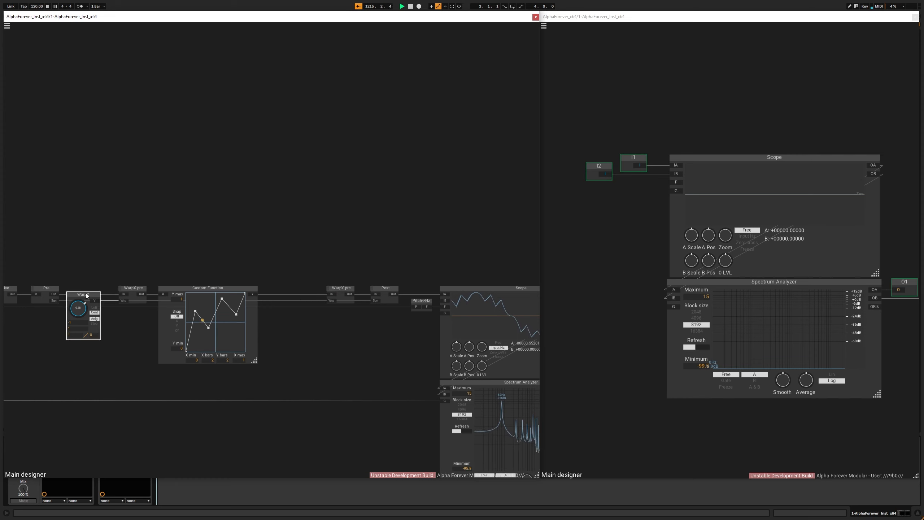
{"action": "key", "text": "ctrl+v"}
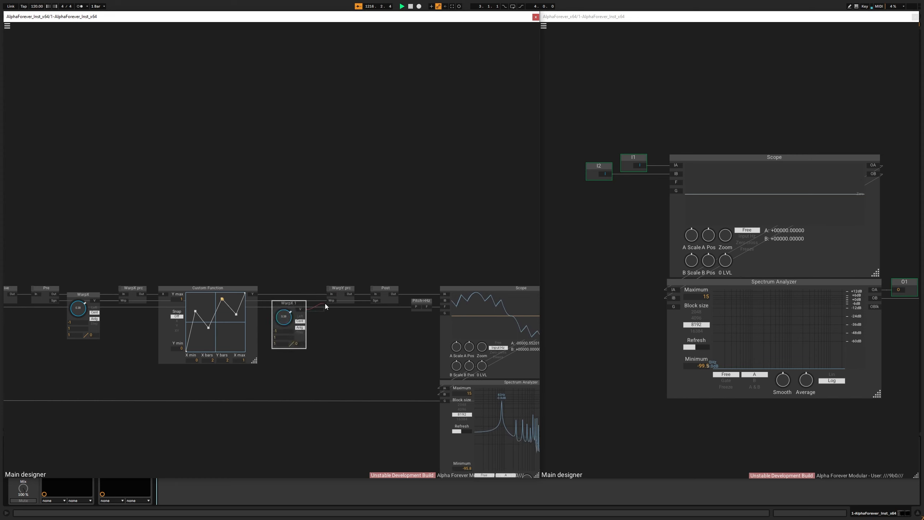
{"action": "left_click_drag", "start_coordinate": [325, 303], "coordinate": [282, 276]}
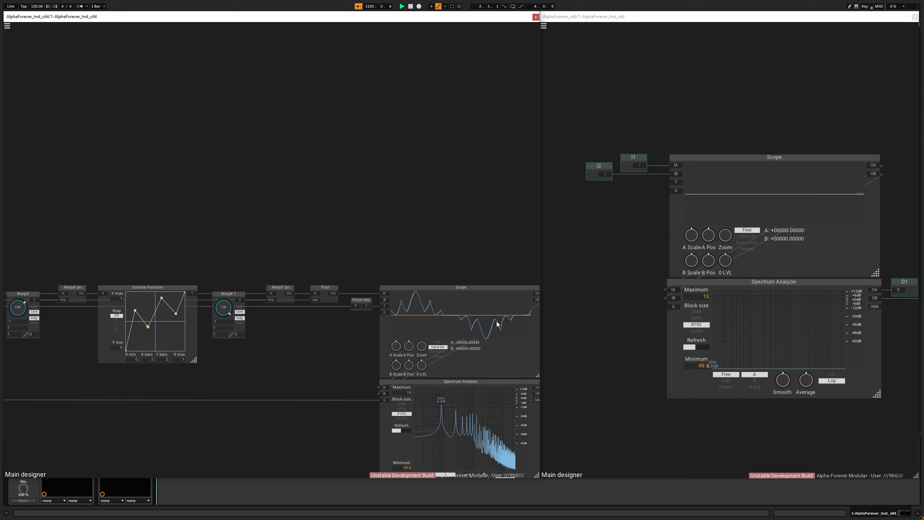
- Turn the copied knob to check its effect on the Scope, rename it WarpY and return it toward the centre
{"action": "left_click_drag", "start_coordinate": [231, 292], "coordinate": [234, 359]}
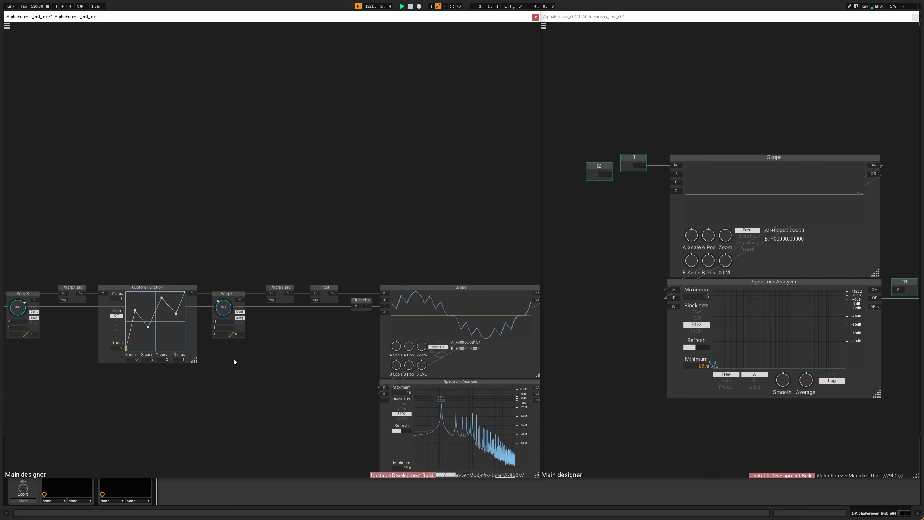
{"action": "left_click_drag", "start_coordinate": [219, 310], "coordinate": [219, 305]}
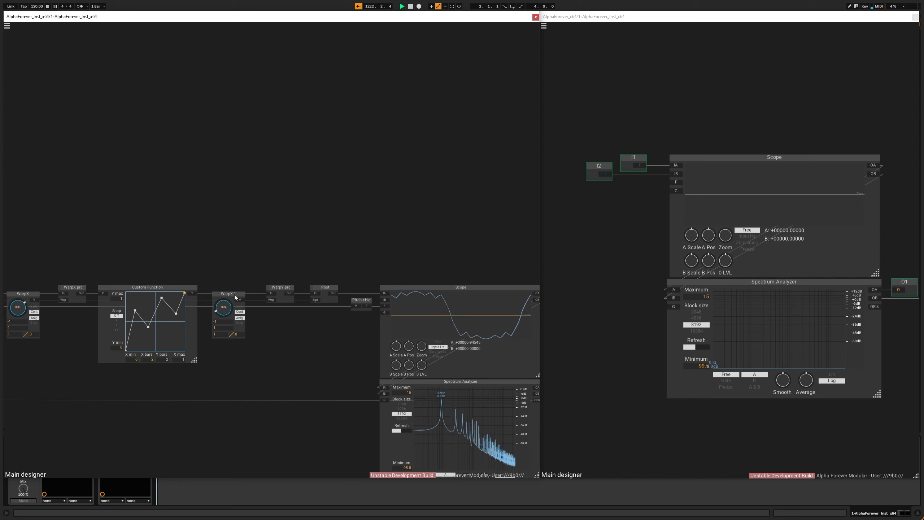
{"action": "double_click", "coordinate": [228, 293]}
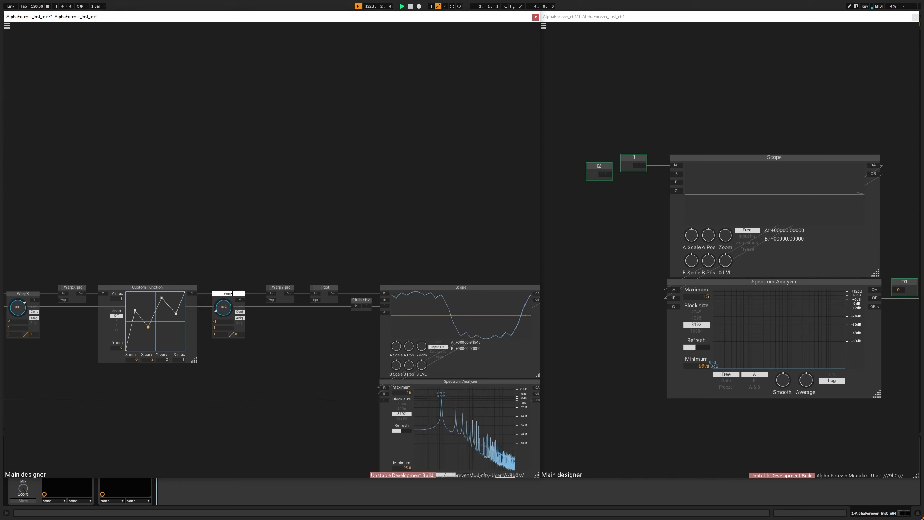
{"action": "key", "text": "Return"}
{"action": "left_click_drag", "start_coordinate": [224, 307], "coordinate": [225, 330]}
- Tidy the layout by moving WarpY, WarpY prc and Post closer to the Custom Function
{"action": "scroll", "coordinate": [236, 238], "scroll_direction": "down", "scroll_amount": 2}
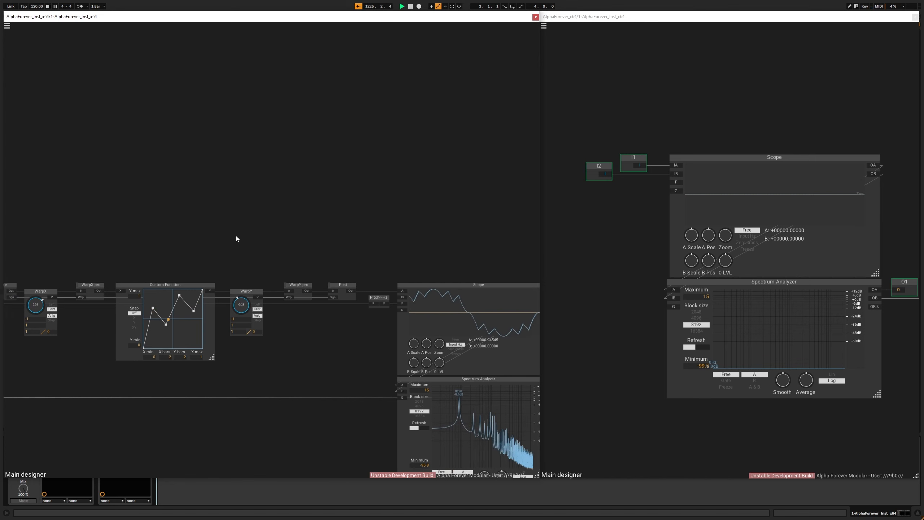
{"action": "scroll", "coordinate": [273, 233], "scroll_direction": "right", "scroll_amount": 3}
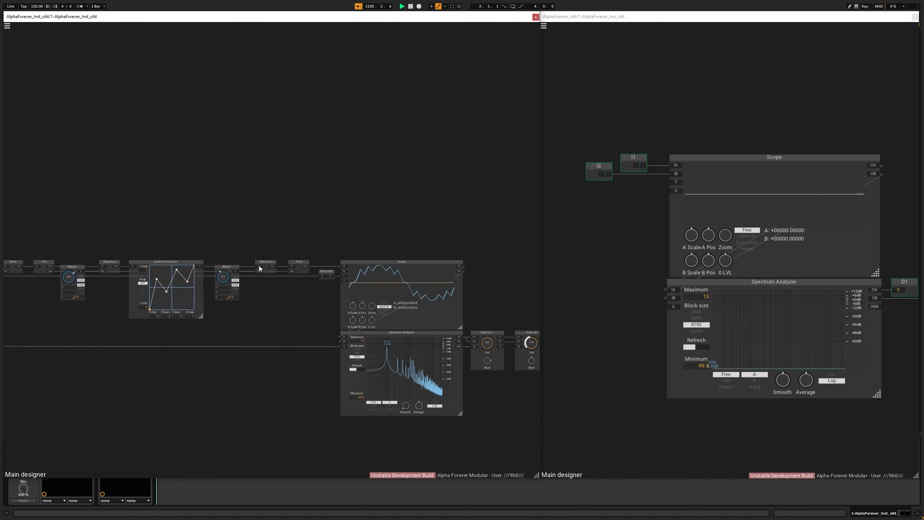
{"action": "left_click_drag", "start_coordinate": [269, 264], "coordinate": [225, 267]}
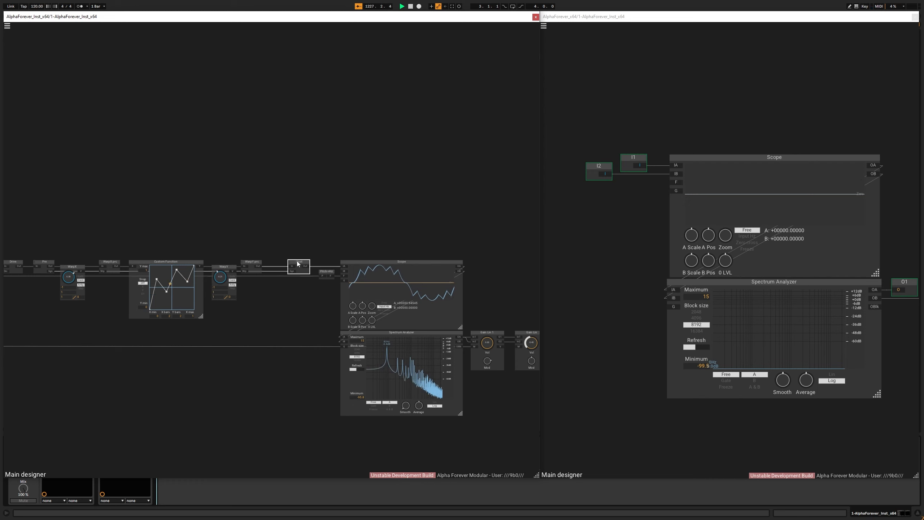
{"action": "left_click_drag", "start_coordinate": [299, 262], "coordinate": [280, 262]}
{"action": "scroll", "coordinate": [284, 241], "scroll_direction": "left", "scroll_amount": 1}
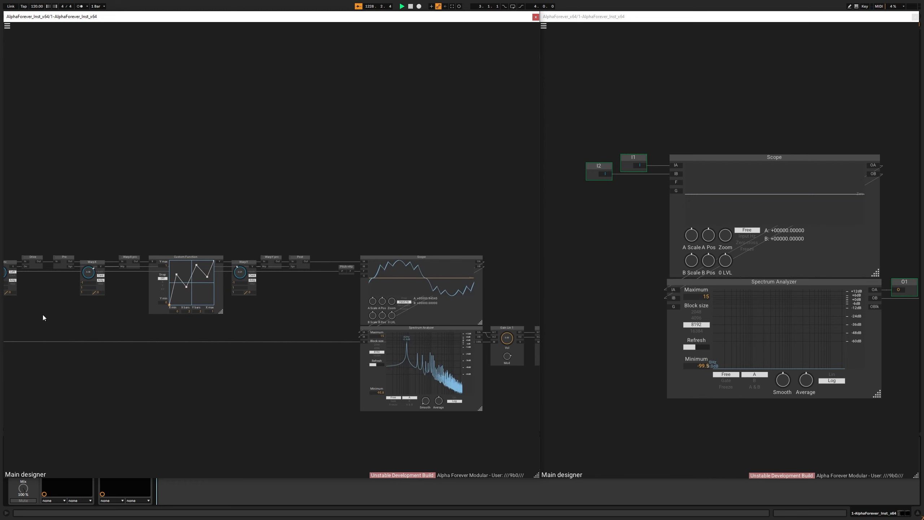
- Turn the WarpY knob up while playing notes and examine the waveform on the Scope
{"action": "scroll", "coordinate": [43, 316], "scroll_direction": "left", "scroll_amount": 6}
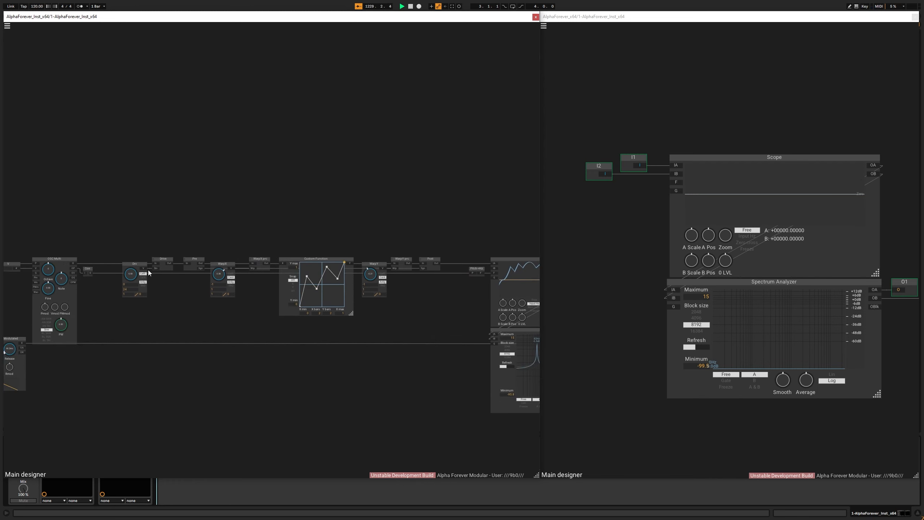
{"action": "scroll", "coordinate": [272, 321], "scroll_direction": "right", "scroll_amount": 6}
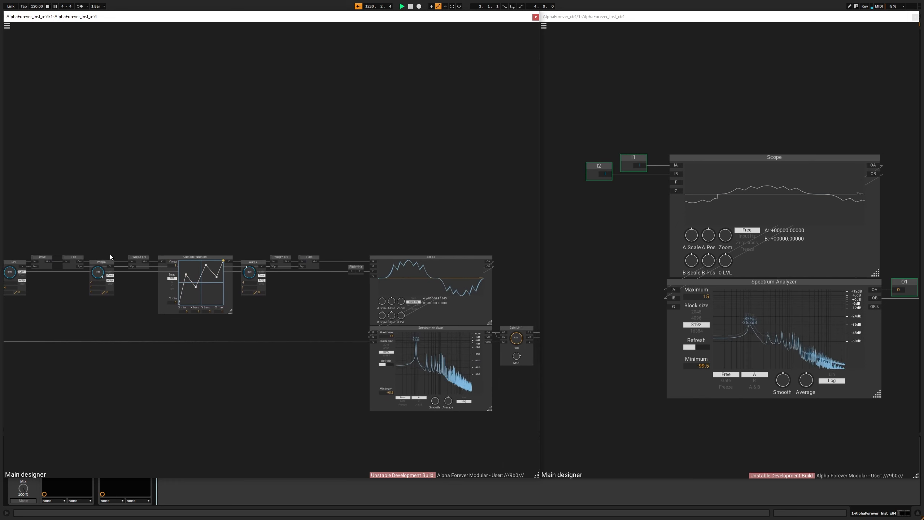
{"action": "mouse_move", "coordinate": [110, 254]}
{"action": "left_mouse_down"}
{"action": "mouse_move", "coordinate": [110, 243]}
{"action": "mouse_move", "coordinate": [116, 295]}
{"action": "mouse_move", "coordinate": [121, 266]}
{"action": "left_mouse_up"}
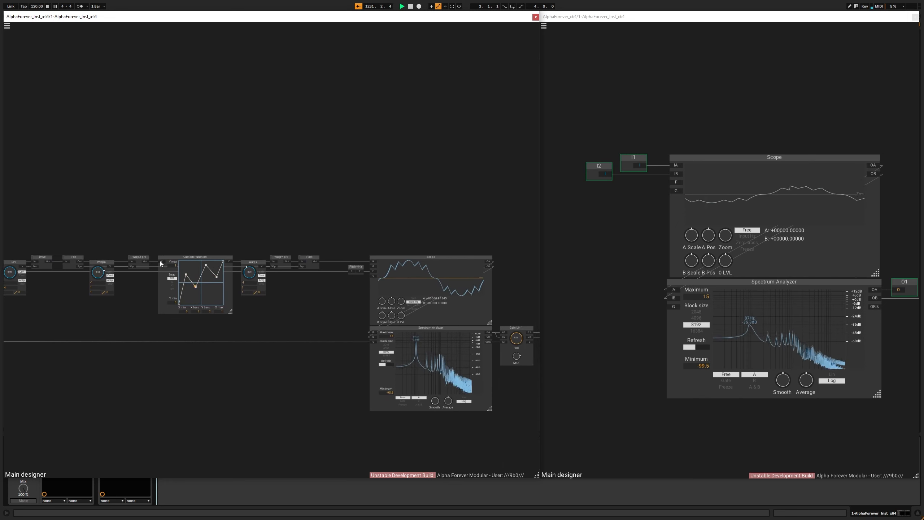
{"action": "left_click_drag", "start_coordinate": [250, 273], "coordinate": [266, 250]}
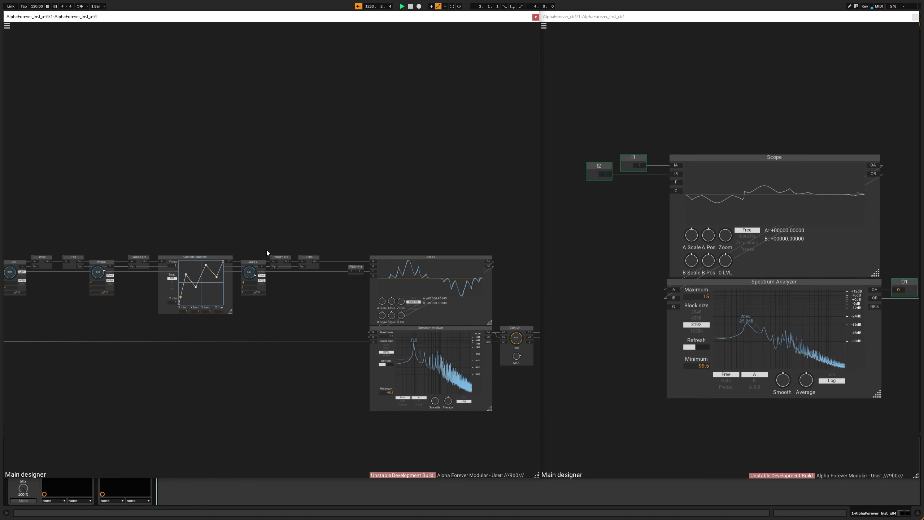
{"action": "scroll", "coordinate": [269, 186], "scroll_direction": "down", "scroll_amount": 2}
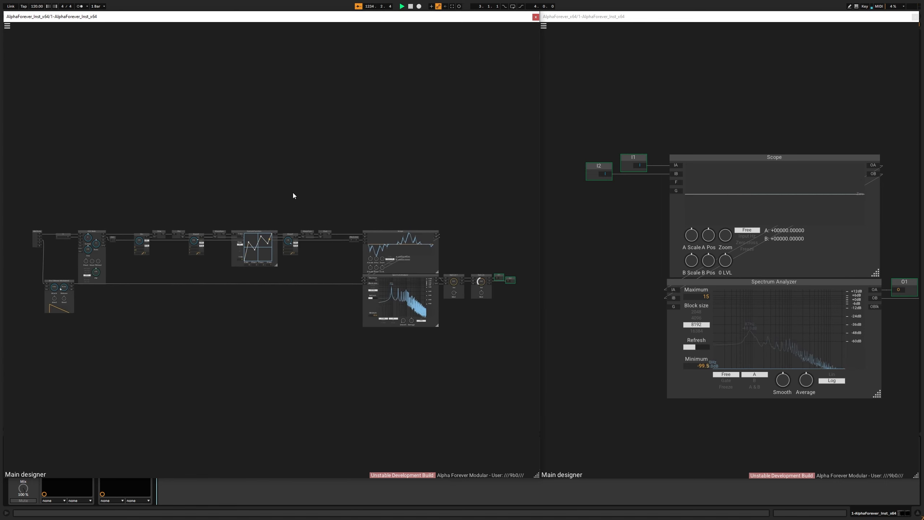
{"action": "scroll", "coordinate": [288, 208], "scroll_direction": "up", "scroll_amount": 2}
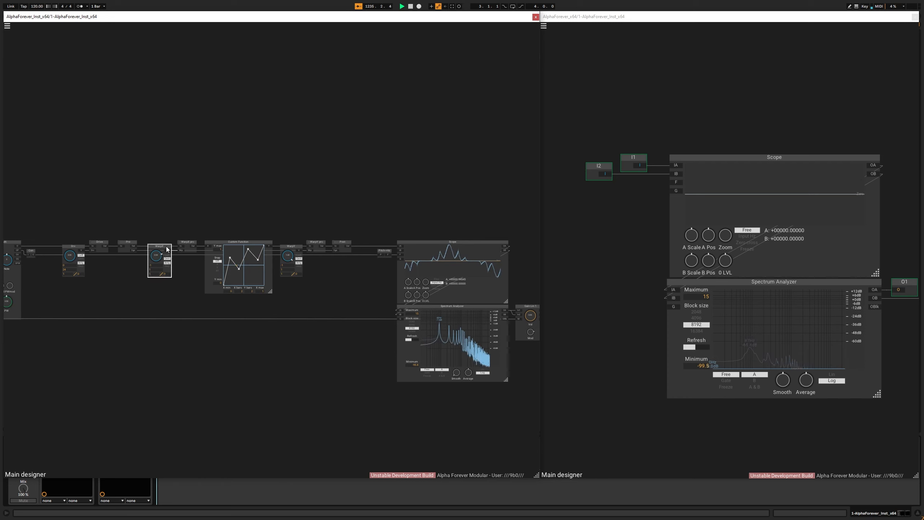
- Adjust the Drv, WarpX and WarpY knobs in combination while playing notes and watching the Scope and Spectrum Analyzer
{"action": "left_click", "coordinate": [288, 247]}
{"action": "left_click", "coordinate": [270, 221]}
{"action": "left_click_drag", "start_coordinate": [68, 258], "coordinate": [73, 243]}
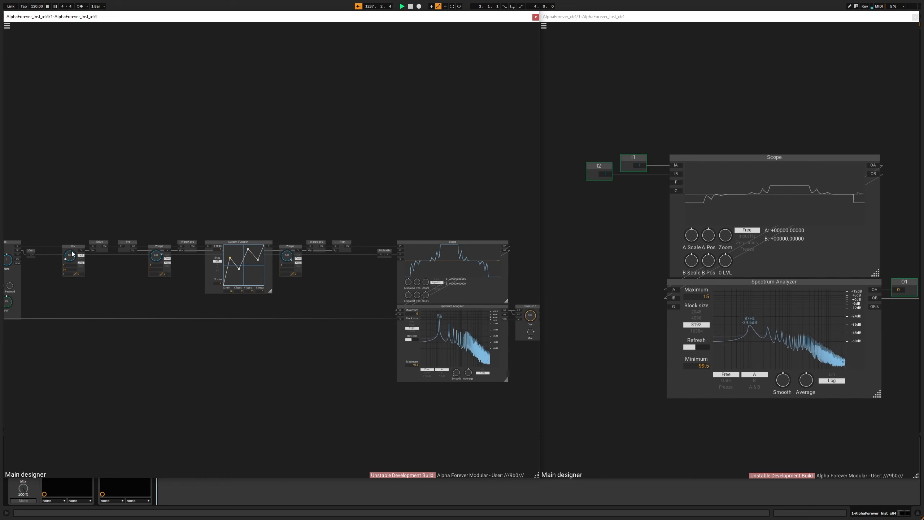
{"action": "left_click_drag", "start_coordinate": [158, 256], "coordinate": [168, 233]}
{"action": "left_click_drag", "start_coordinate": [297, 259], "coordinate": [294, 286]}
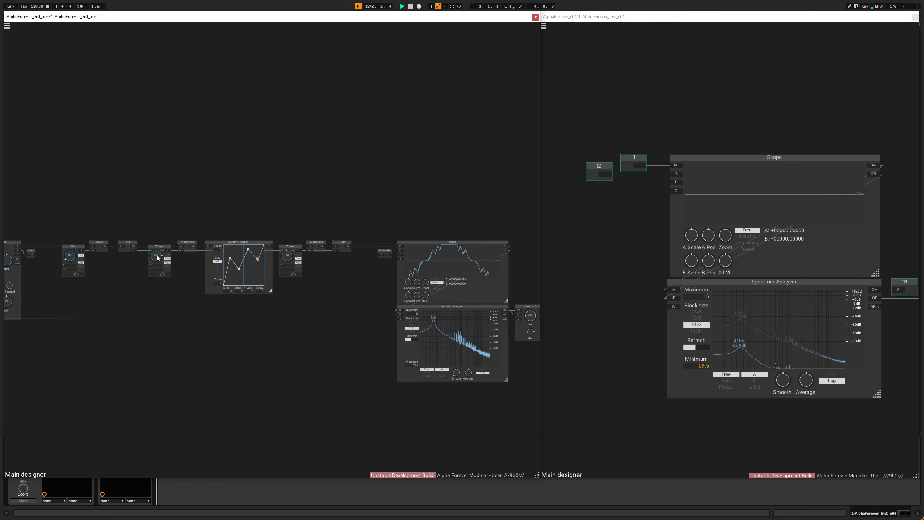
- Move the source modules, including OSC Multi and the envelope, together to the right, closer to the Drv knob
{"action": "left_click_drag", "start_coordinate": [277, 216], "coordinate": [309, 222]}
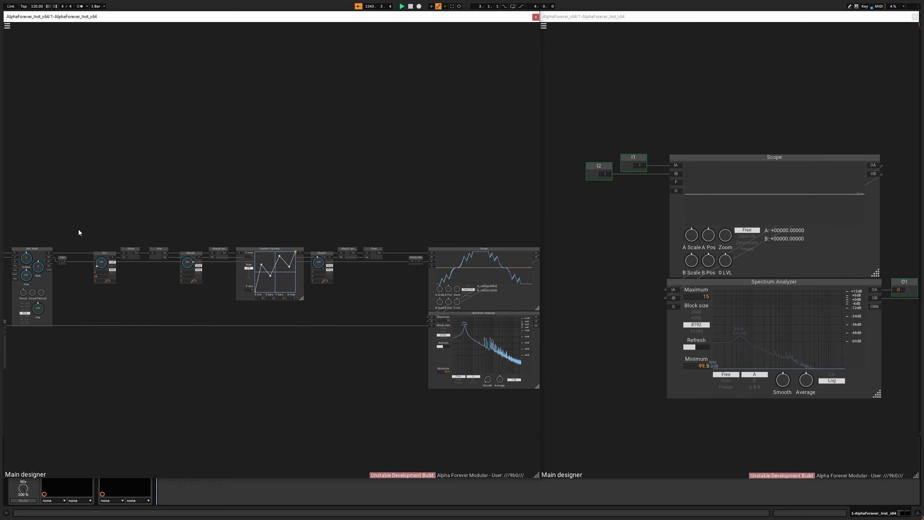
{"action": "left_click_drag", "start_coordinate": [79, 232], "coordinate": [135, 350]}
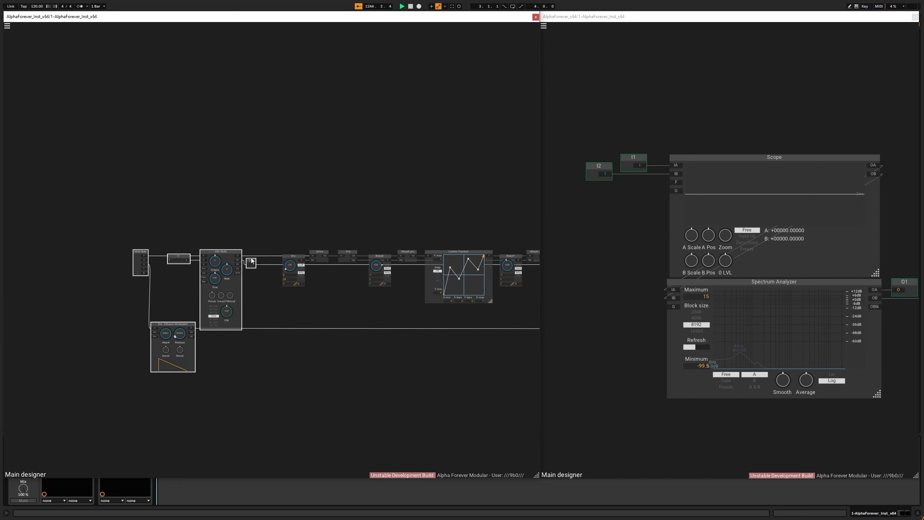
{"action": "left_click_drag", "start_coordinate": [251, 262], "coordinate": [271, 263]}
{"action": "left_click_drag", "start_coordinate": [343, 212], "coordinate": [192, 210]}
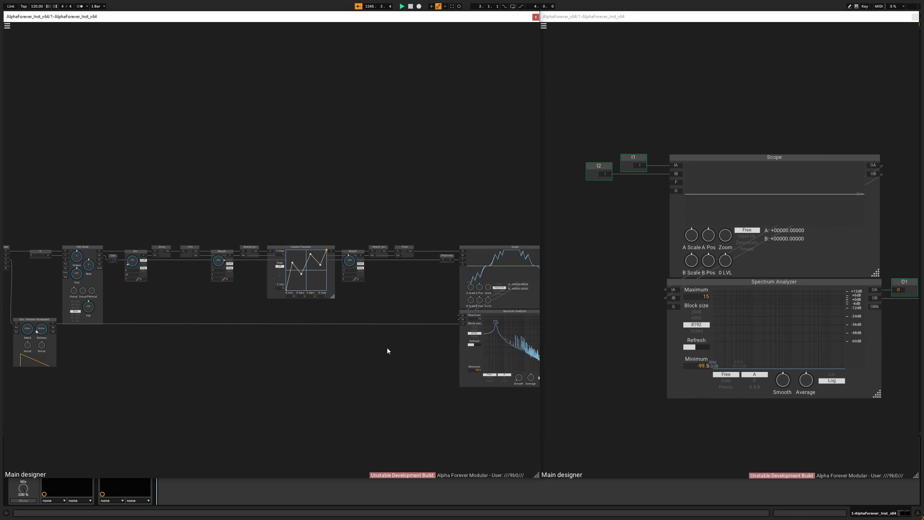
- Turn the WarpY knob down while comparing the Scope waveform and the Spectrum Analyzer harmonics
{"action": "left_click_drag", "start_coordinate": [320, 288], "coordinate": [206, 280]}
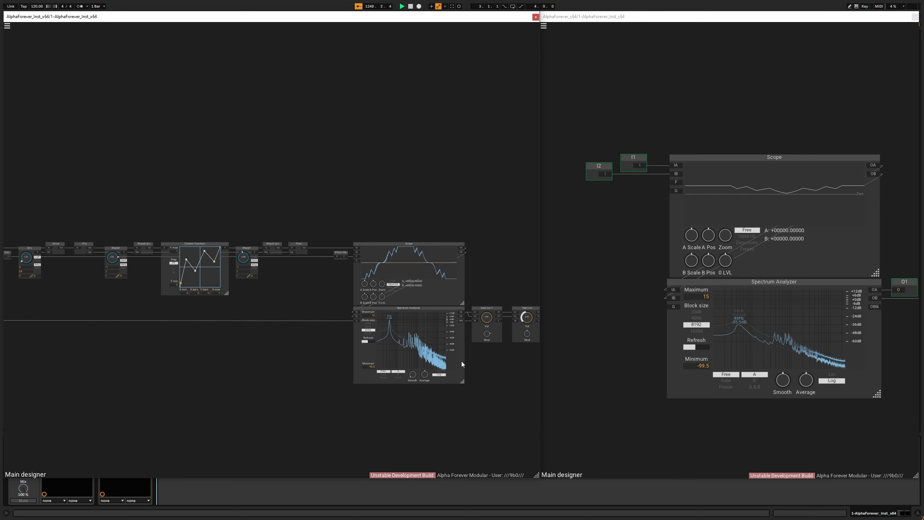
{"action": "scroll", "coordinate": [328, 364], "scroll_direction": "up", "scroll_amount": 4}
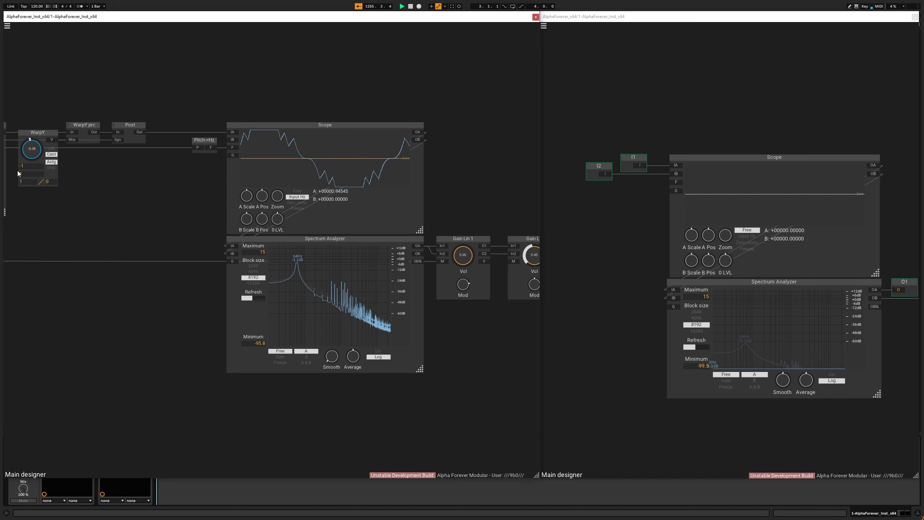
{"action": "scroll", "coordinate": [17, 170], "scroll_direction": "down", "scroll_amount": 2}
{"action": "left_click_drag", "start_coordinate": [99, 245], "coordinate": [225, 263]}
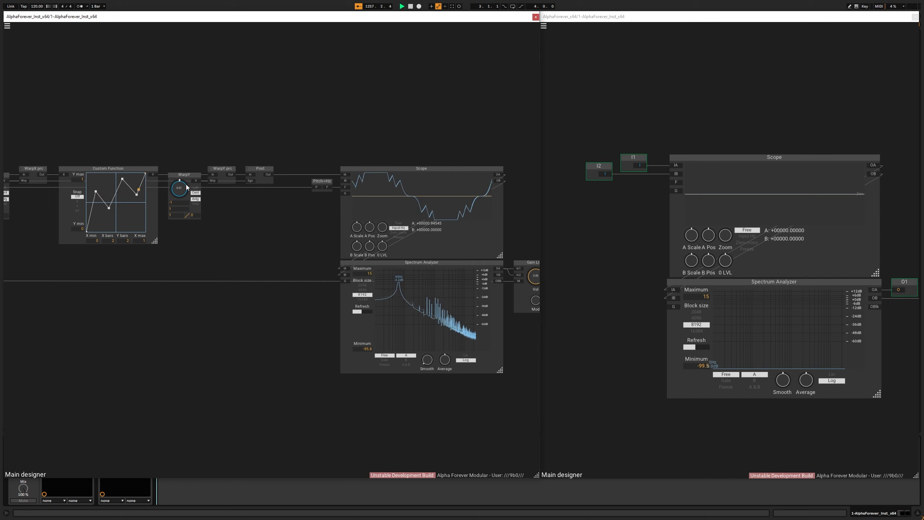
{"action": "left_click_drag", "start_coordinate": [183, 184], "coordinate": [207, 233]}
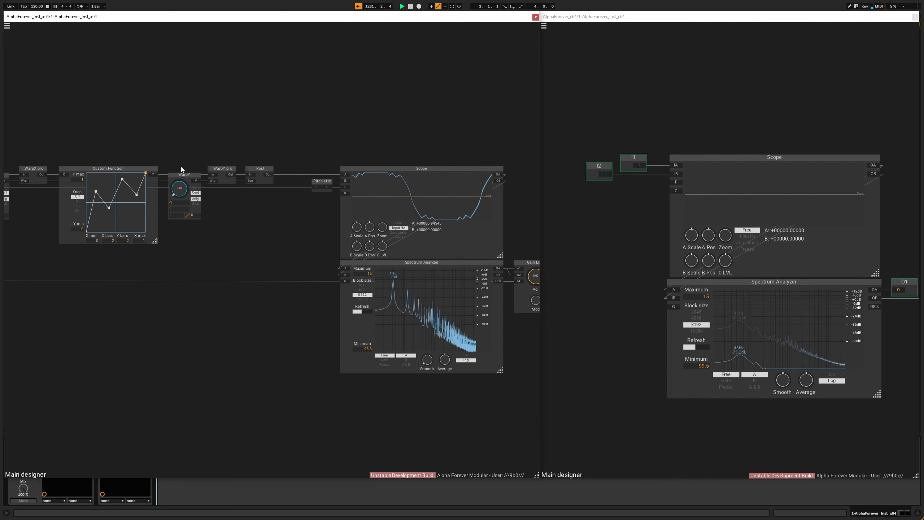
{"action": "scroll", "coordinate": [178, 260], "scroll_direction": "down", "scroll_amount": 5}
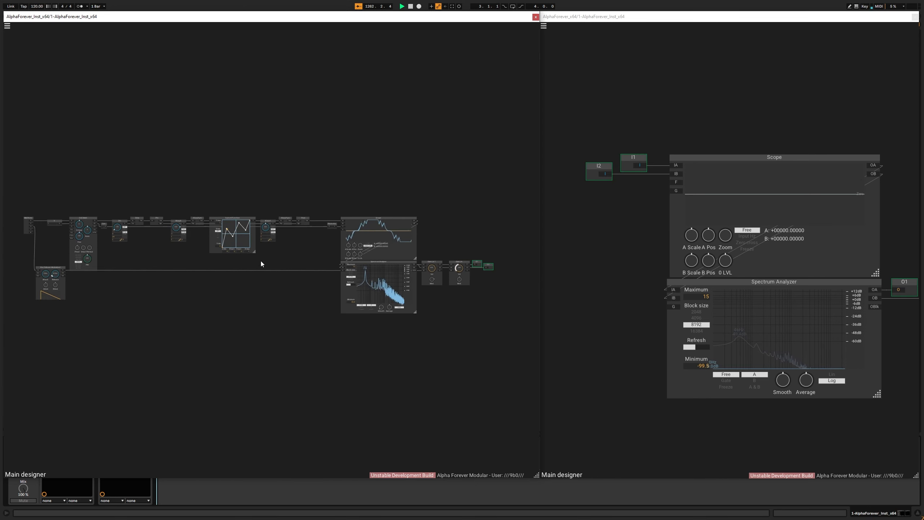
{"action": "scroll", "coordinate": [271, 263], "scroll_direction": "up", "scroll_amount": 4}
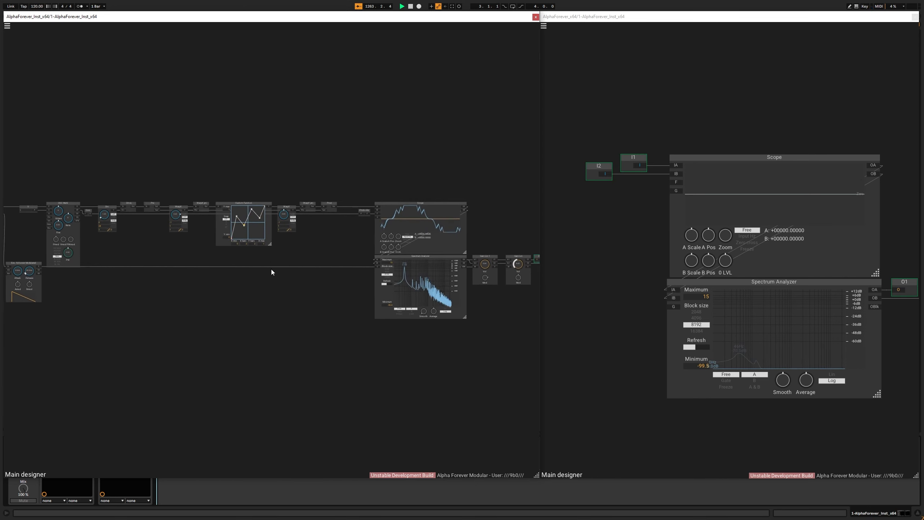
{"action": "left_click_drag", "start_coordinate": [292, 279], "coordinate": [270, 276]}
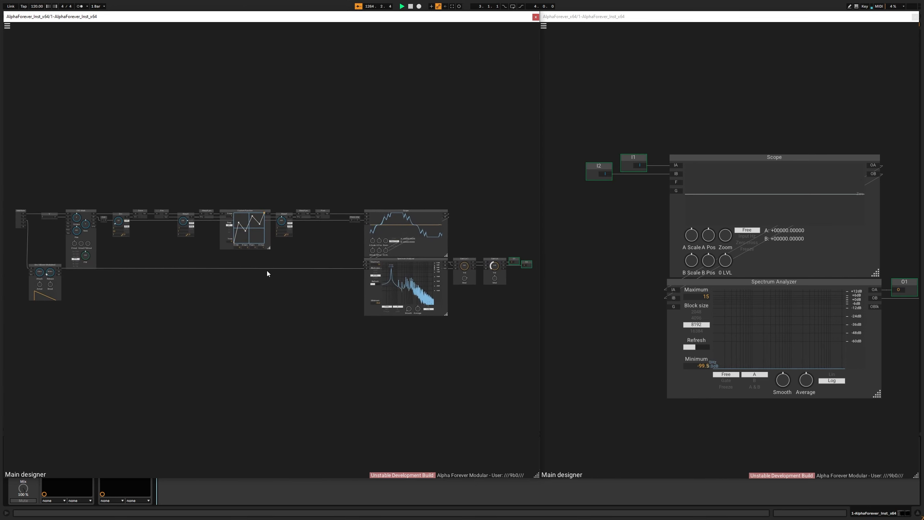